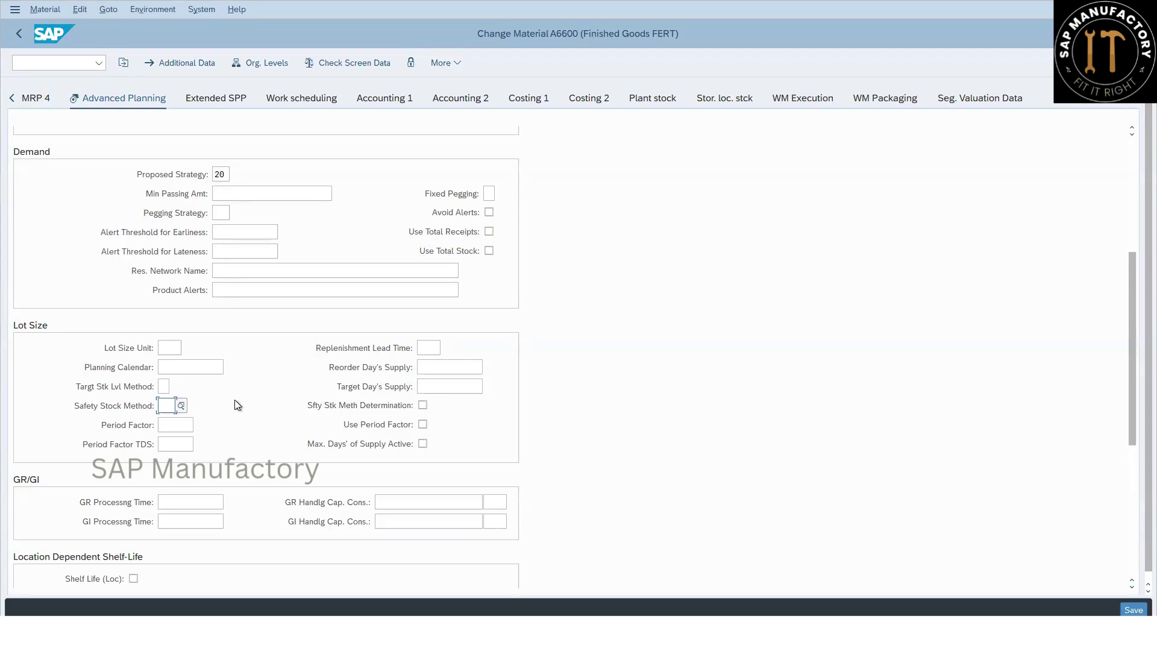
# Set the material's Safety Stock Method to MB, Safety Stock (Time-Dependent Maintenance), and save the material.
pyautogui.click(181, 406)
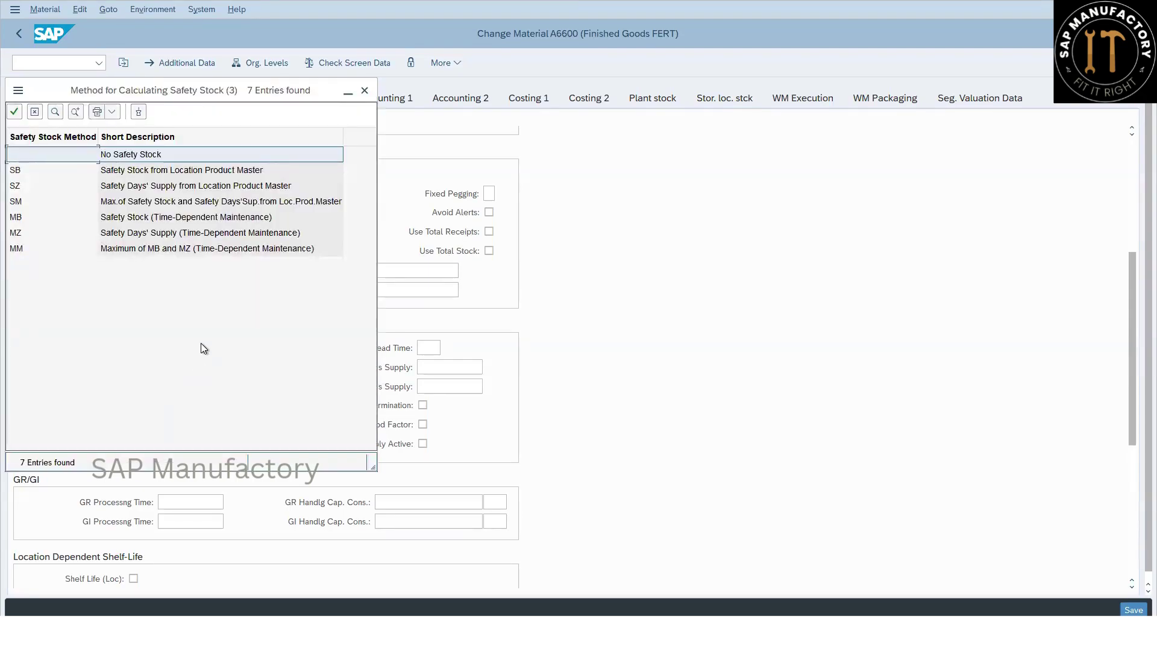
pyautogui.moveTo(291, 89); pyautogui.dragTo(666, 168)
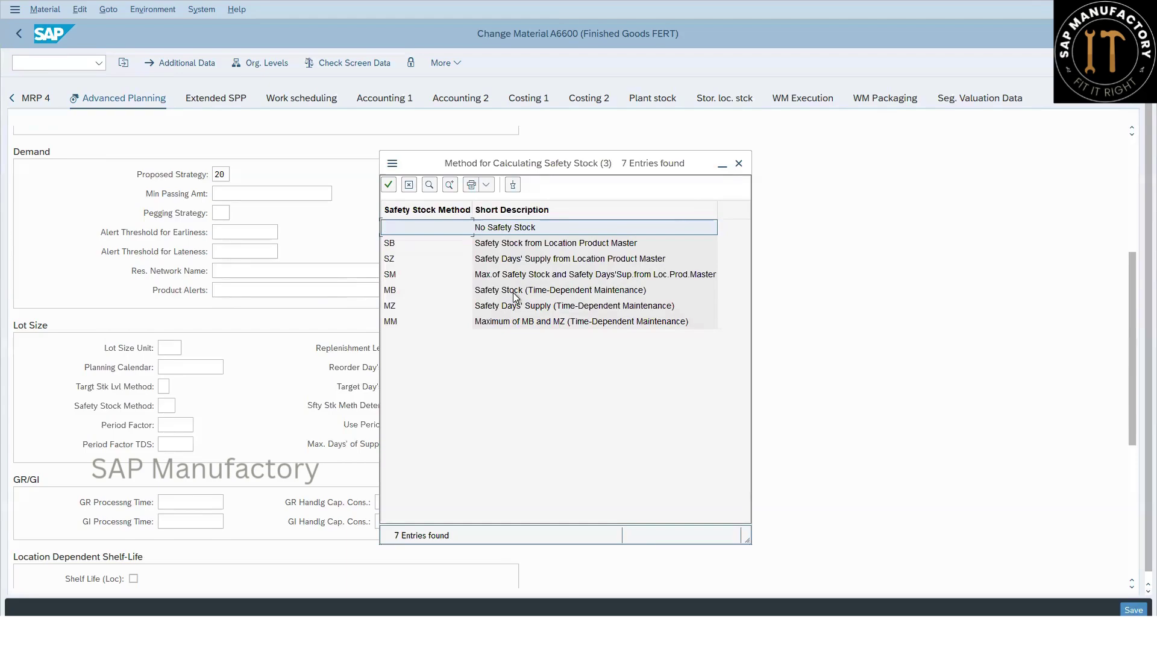
pyautogui.click(436, 291)
pyautogui.doubleClick(436, 291)
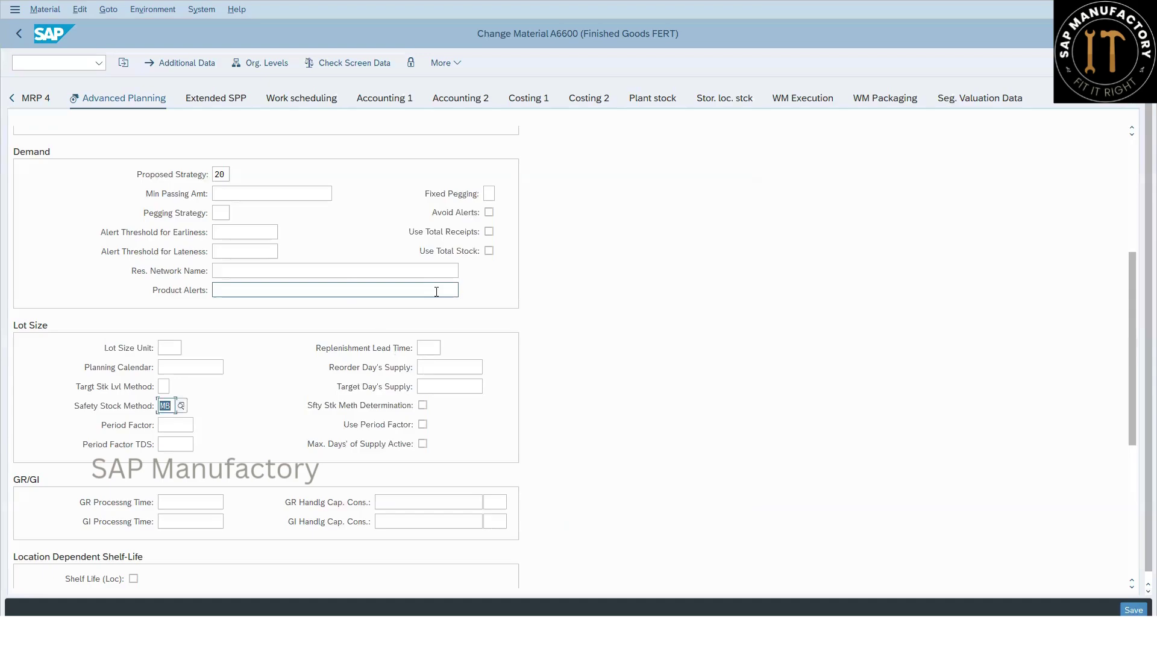
pyautogui.press('Return')
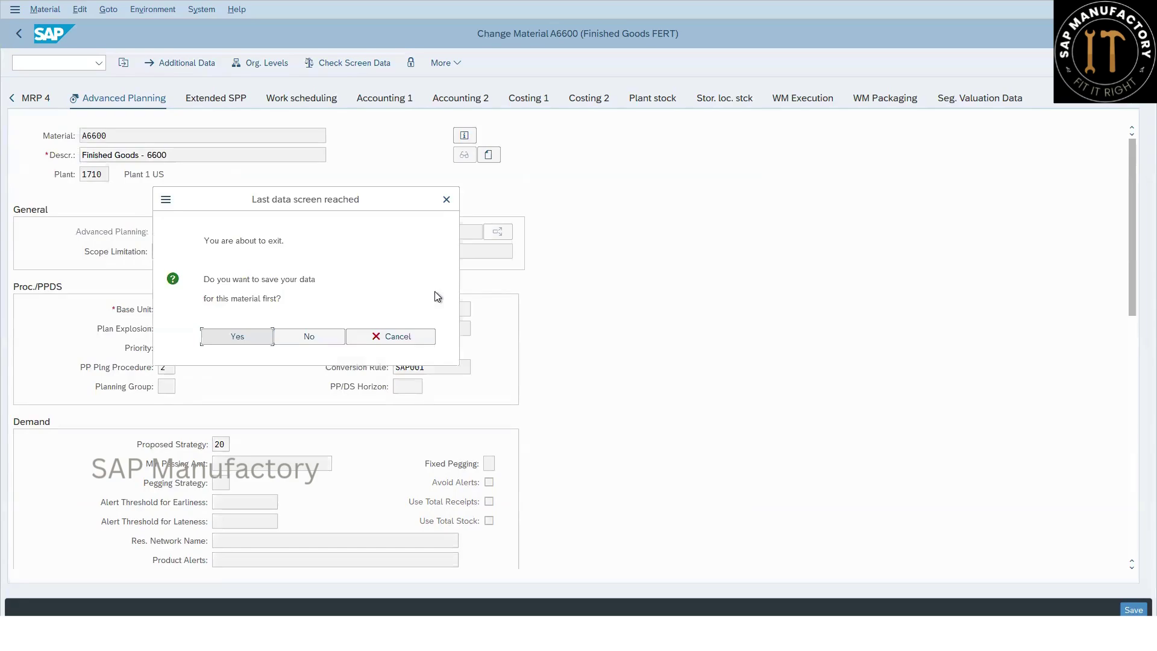
pyautogui.press('Return')
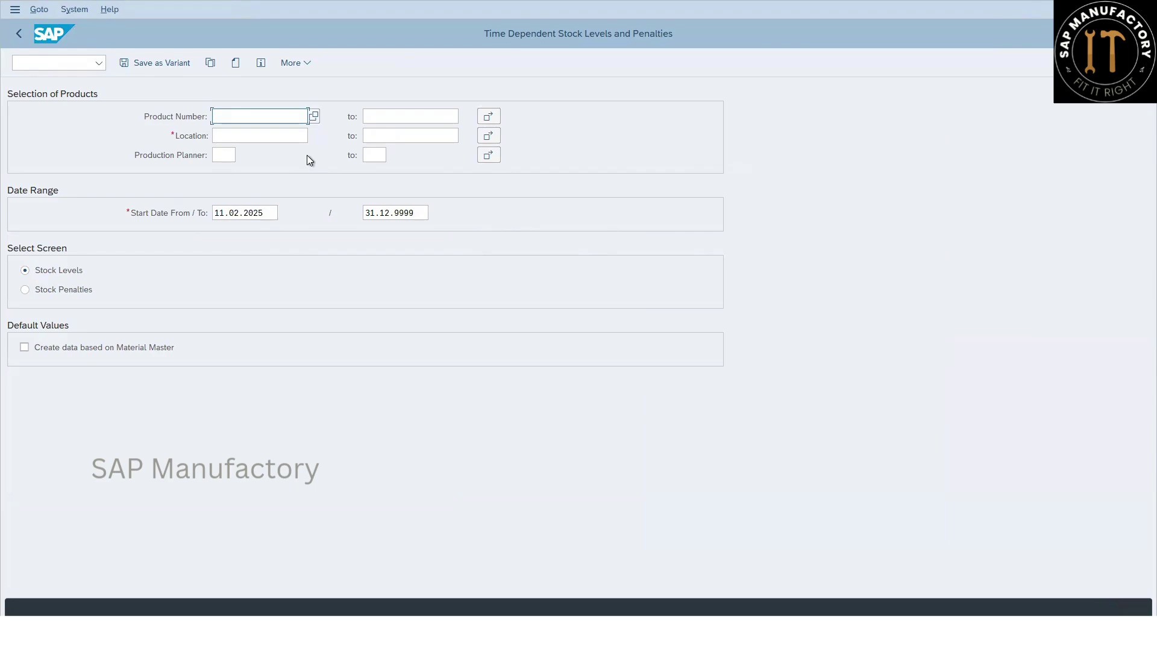
# Open the time-dependent stock levels for product A6600 at location 1710.
pyautogui.click(268, 119)
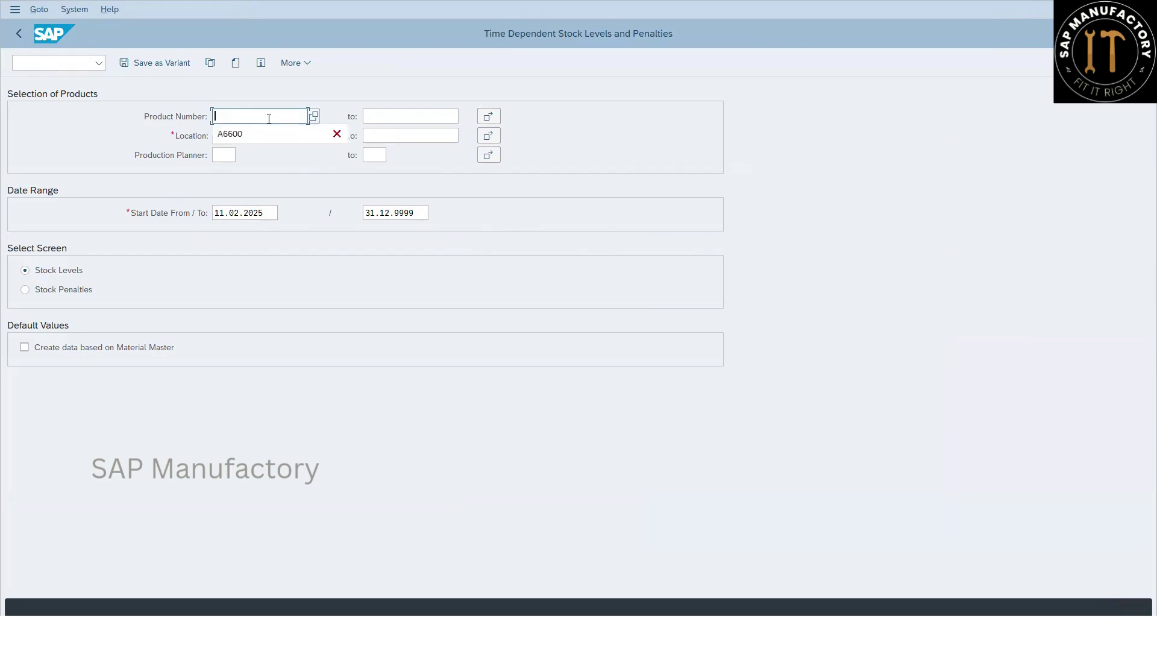
pyautogui.press('Down')
pyautogui.press('Return')
pyautogui.press('Tab')
pyautogui.press('Down')
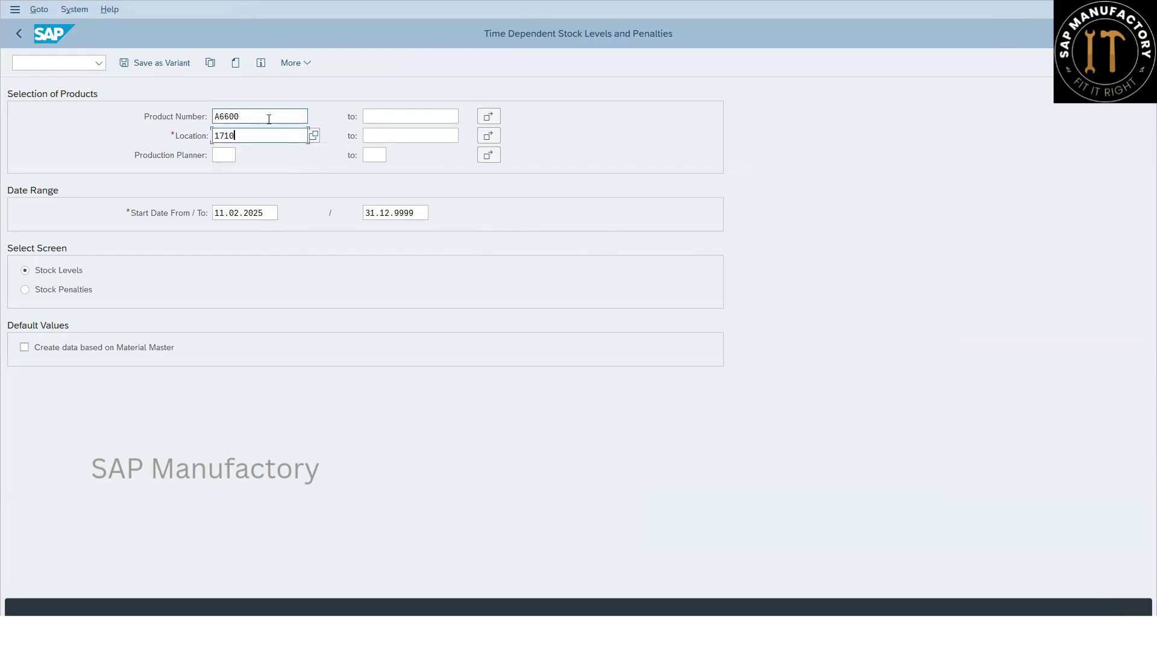
pyautogui.press('Return')
pyautogui.press('F8')
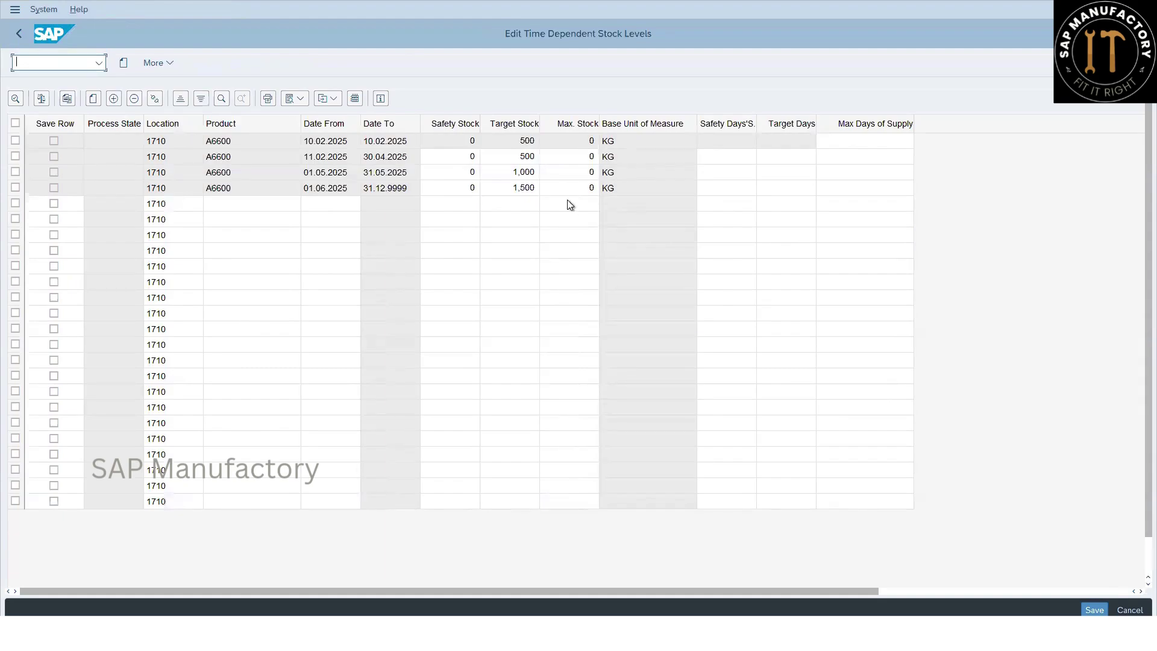
# Clear the Target Stock values of the periods starting 11.02.2025, 01.05.2025 and 01.06.2025.
pyautogui.click(507, 157)
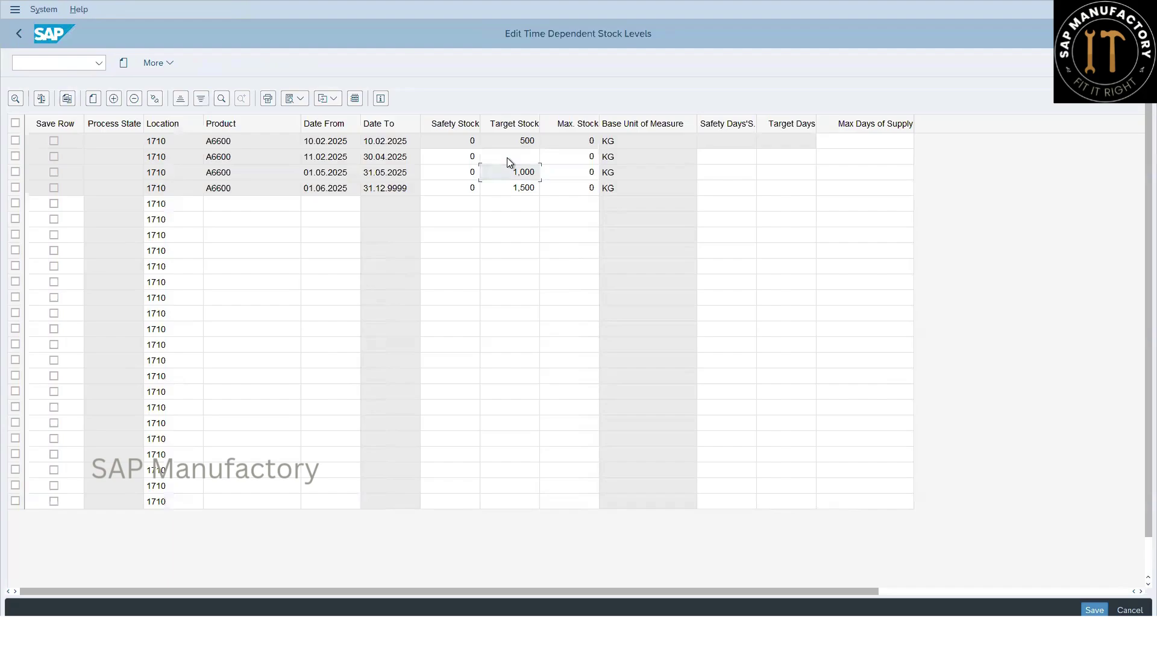
pyautogui.press('Delete')
pyautogui.press('Down')
pyautogui.press('Delete')
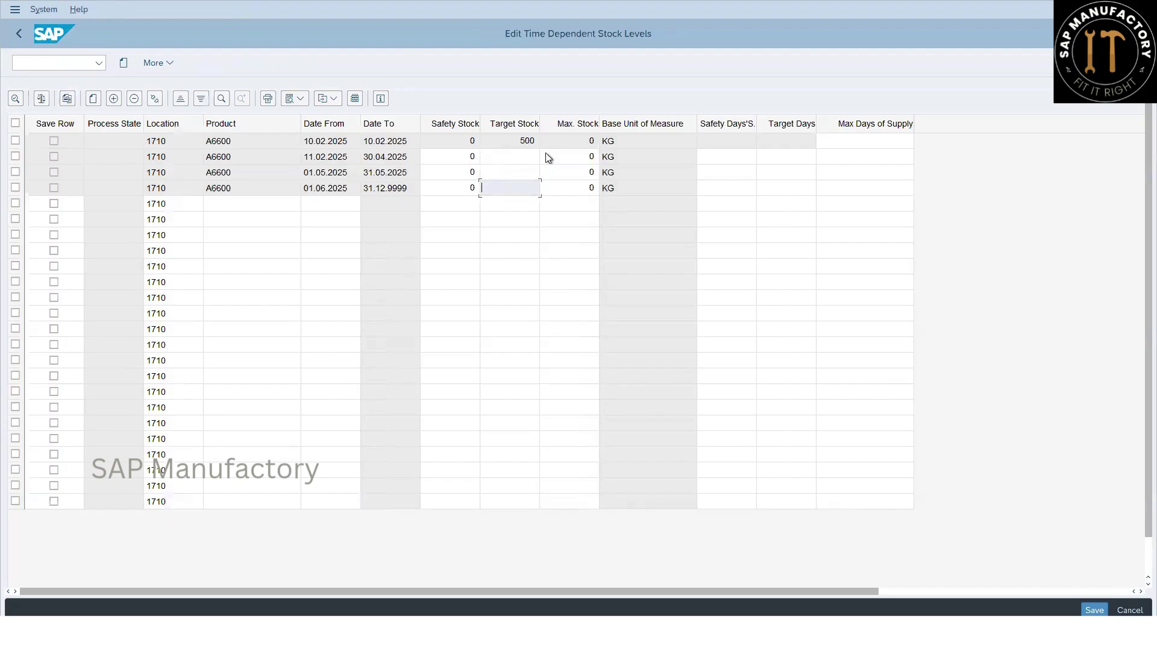
pyautogui.click(515, 140)
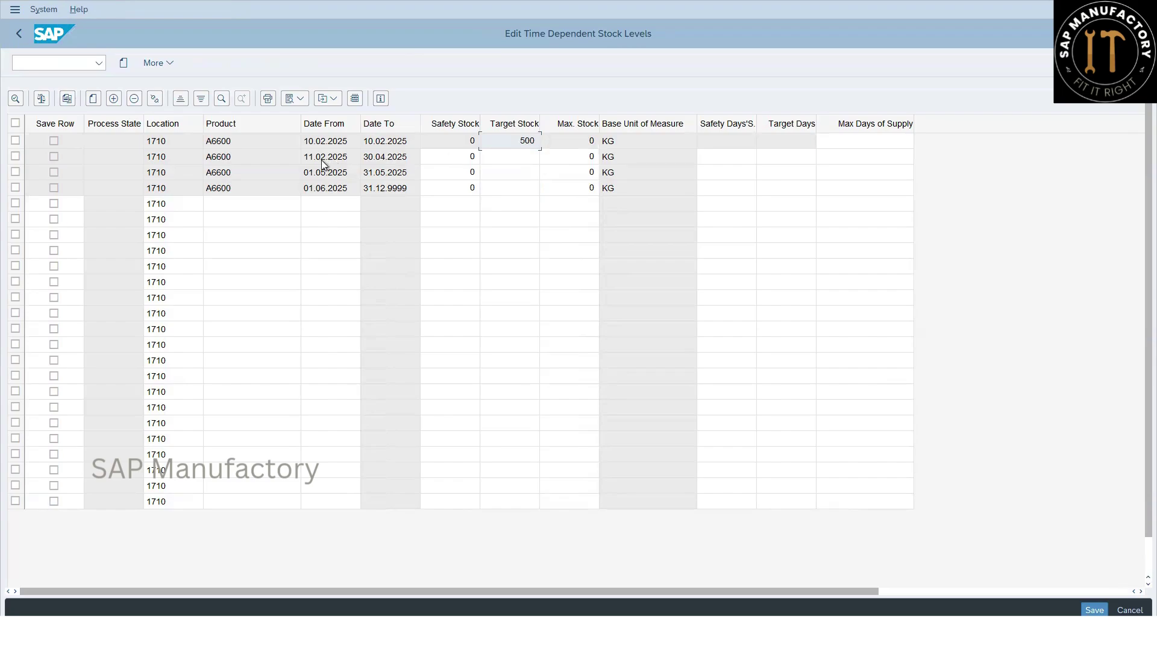
# Enter Safety Stock of 400 from 11.02.2025, 500 from 01.05.2025 and 600 from 01.06.2025.
pyautogui.click(444, 159)
pyautogui.write('400')
pyautogui.press('Return')
pyautogui.click(442, 177)
pyautogui.write('500')
pyautogui.press('Return')
pyautogui.click(453, 191)
pyautogui.write('600')
pyautogui.press('Return')
# Save the time-dependent stock levels and redisplay them for A6600 at location 1710.
pyautogui.click(1095, 609)
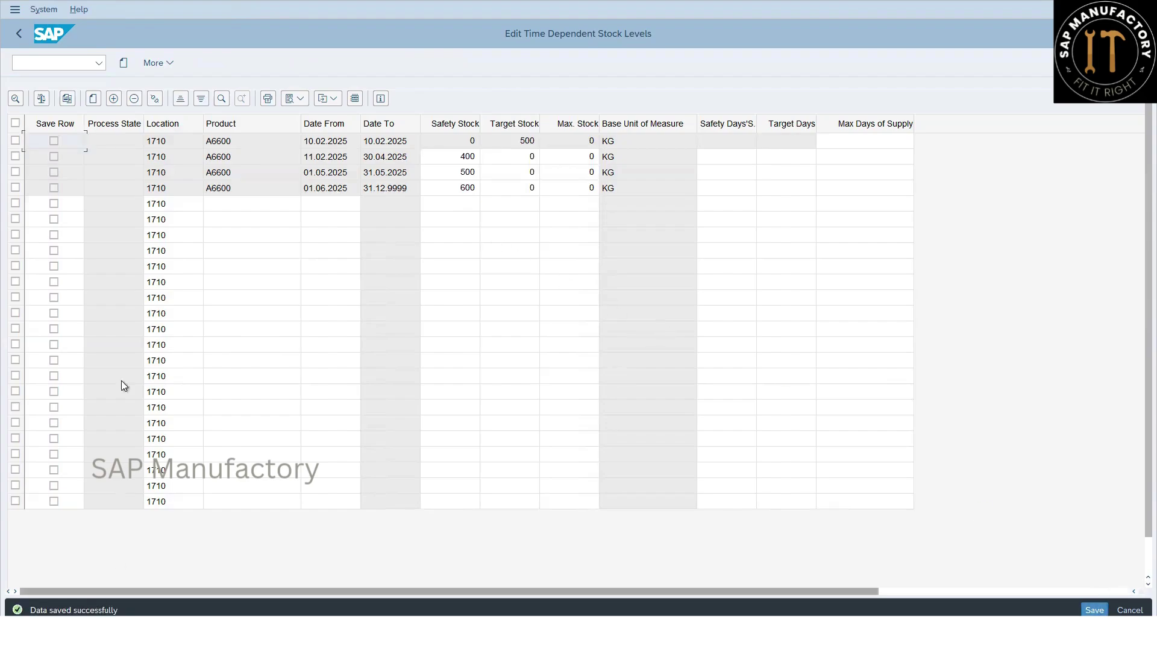
pyautogui.click(19, 33)
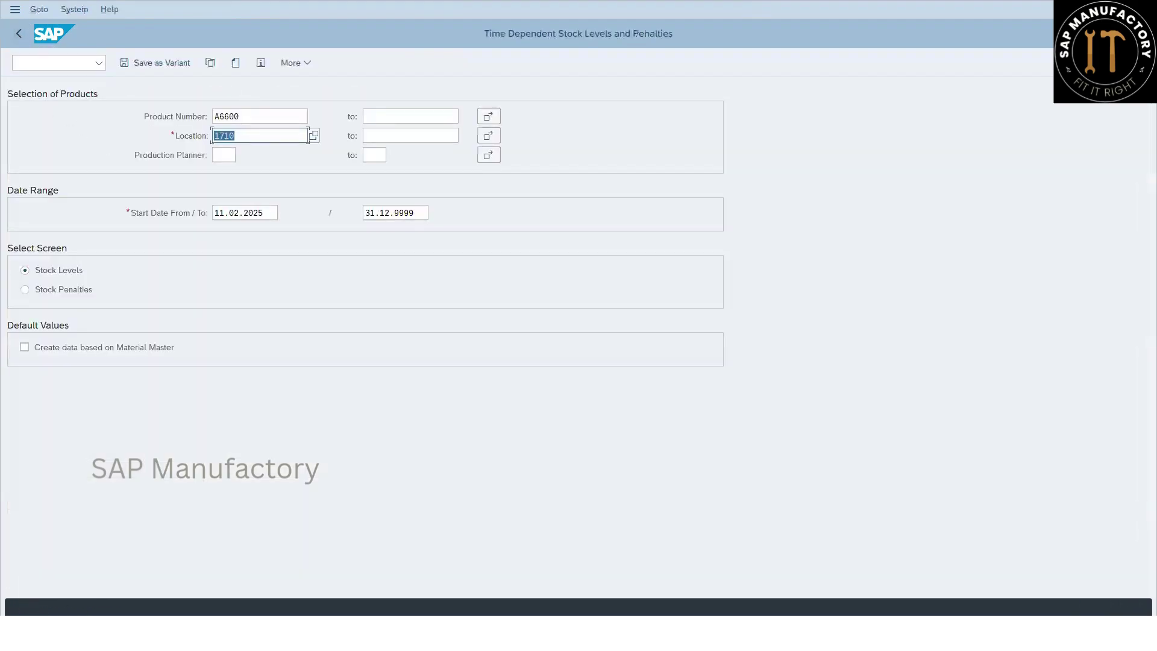
pyautogui.press('F8')
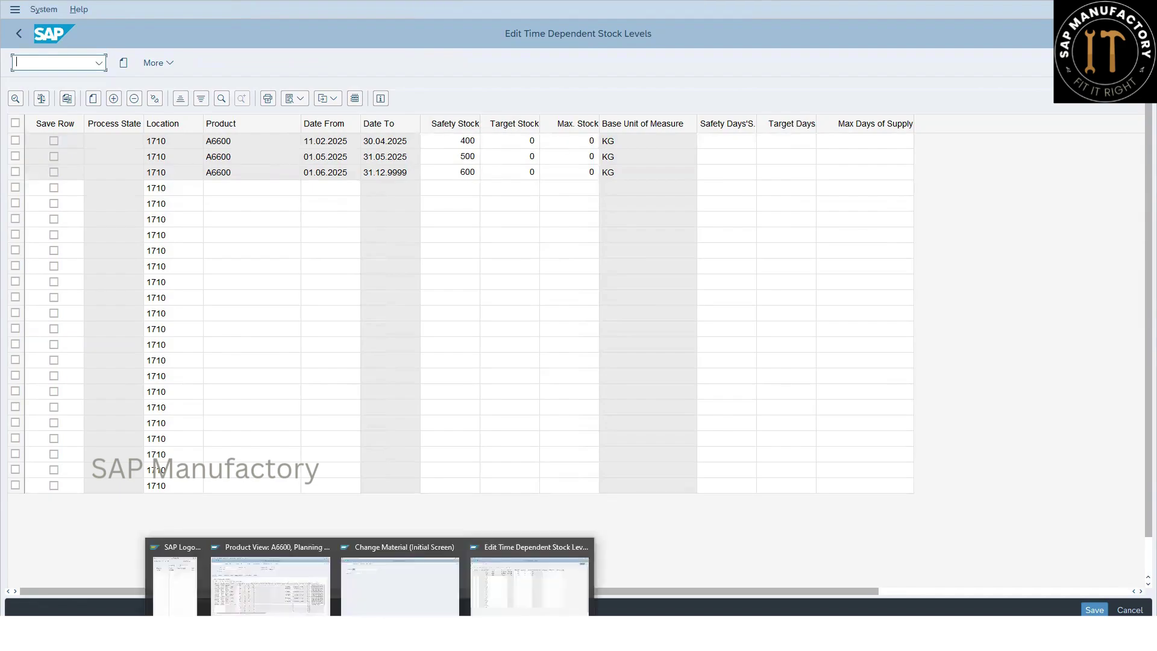
# Reload the A6600 product view without saving its pending planning, and compare the safety stock requirements with the time-dependent levels.
pyautogui.click(302, 588)
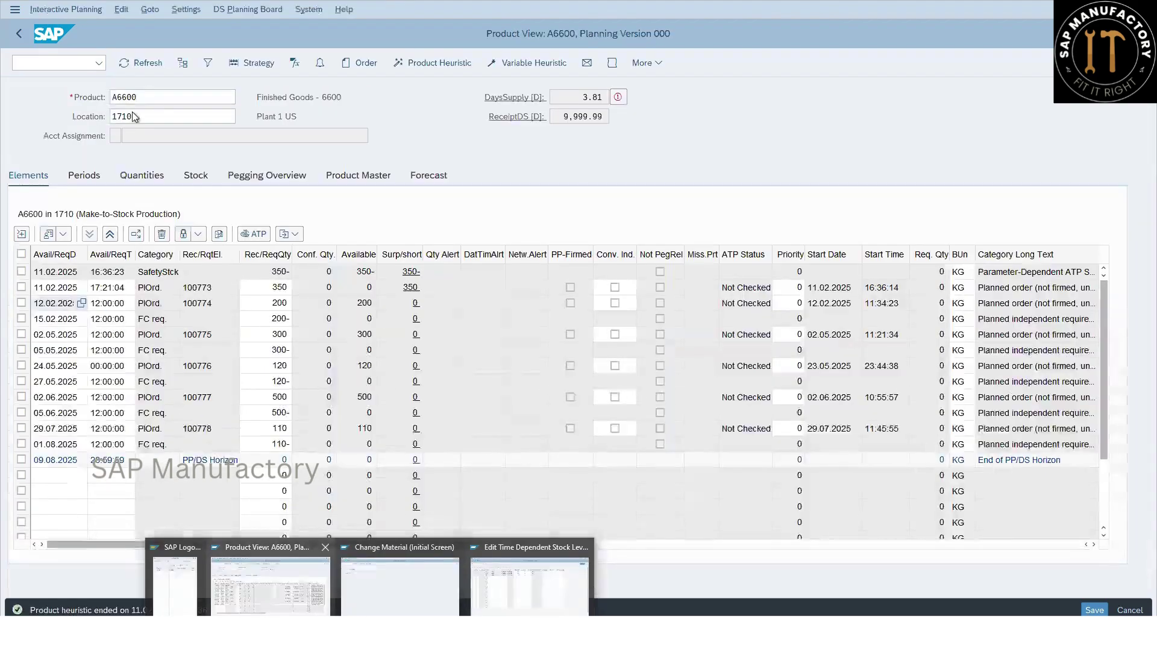
pyautogui.click(19, 33)
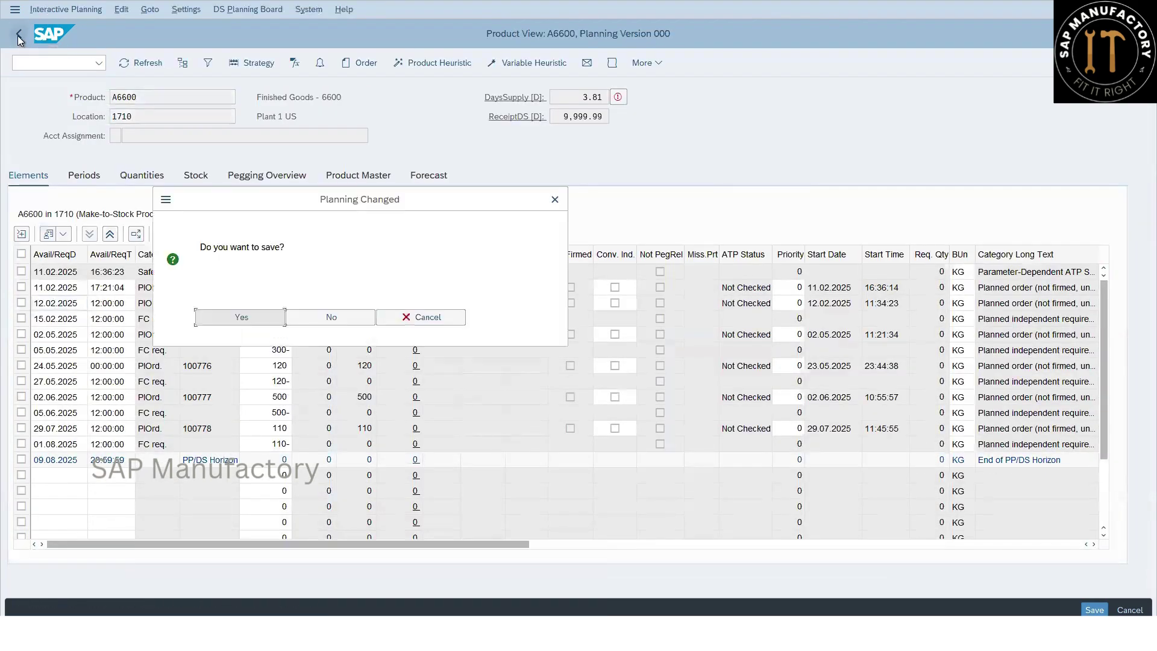
pyautogui.click(320, 316)
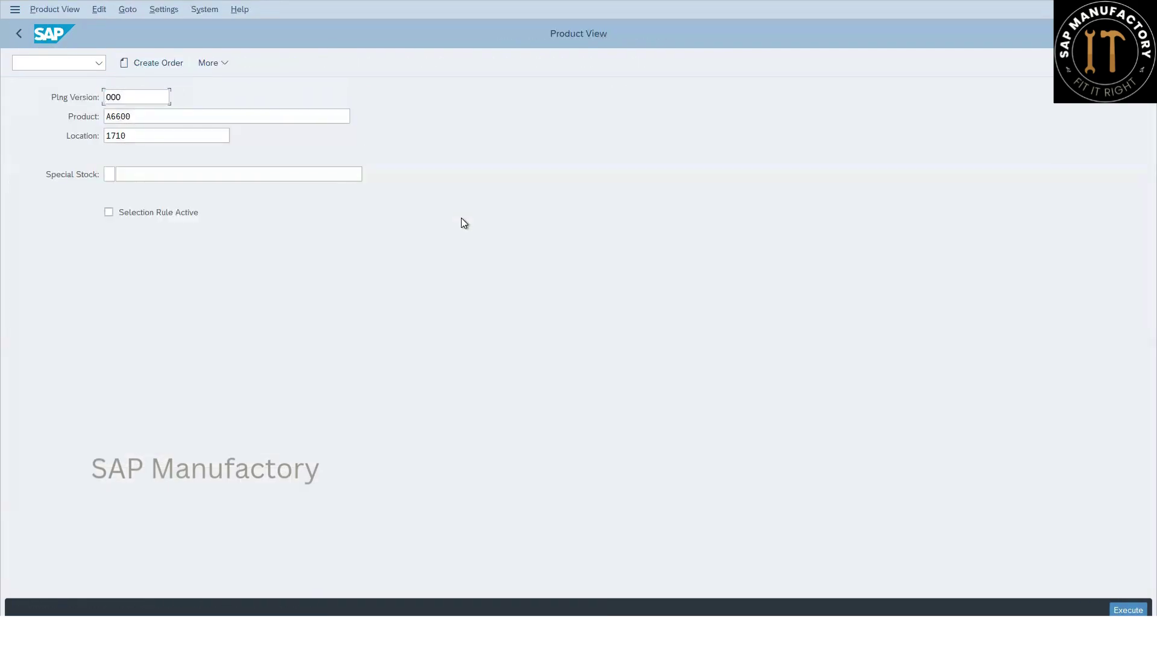
pyautogui.press('F8')
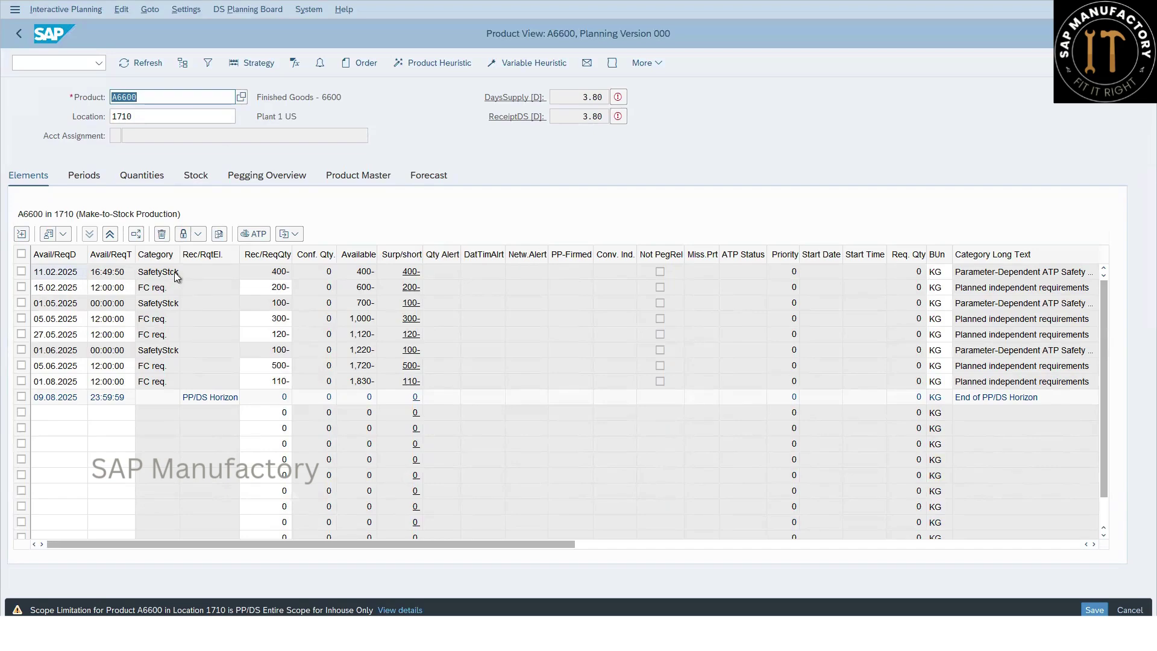
pyautogui.click(265, 276)
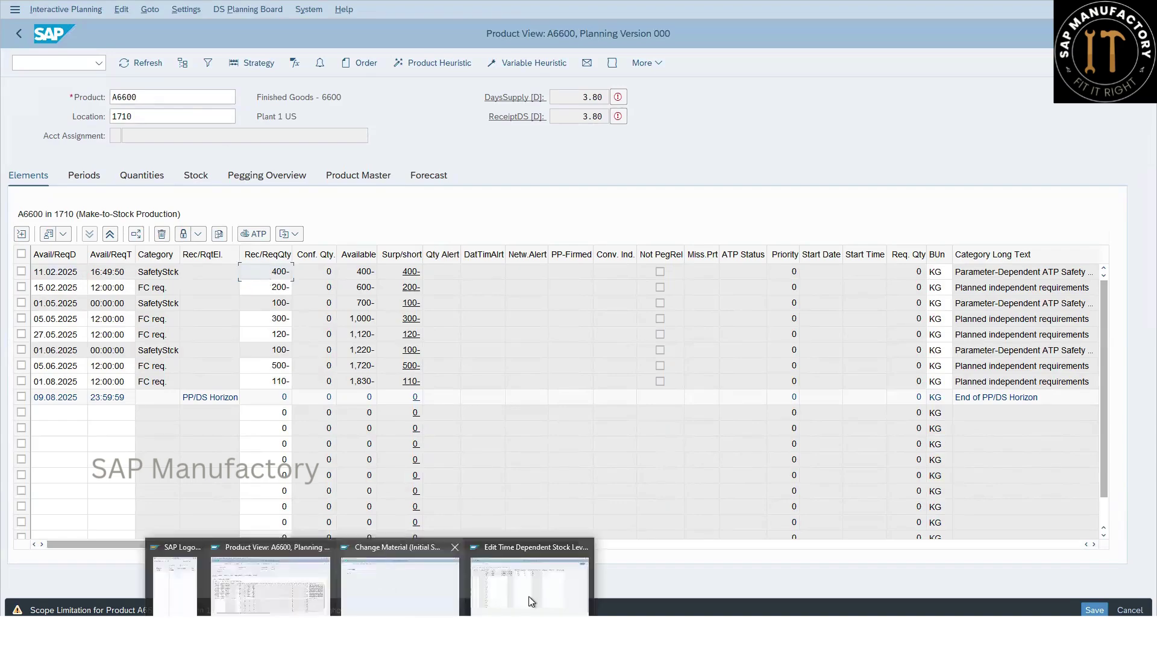
pyautogui.click(557, 587)
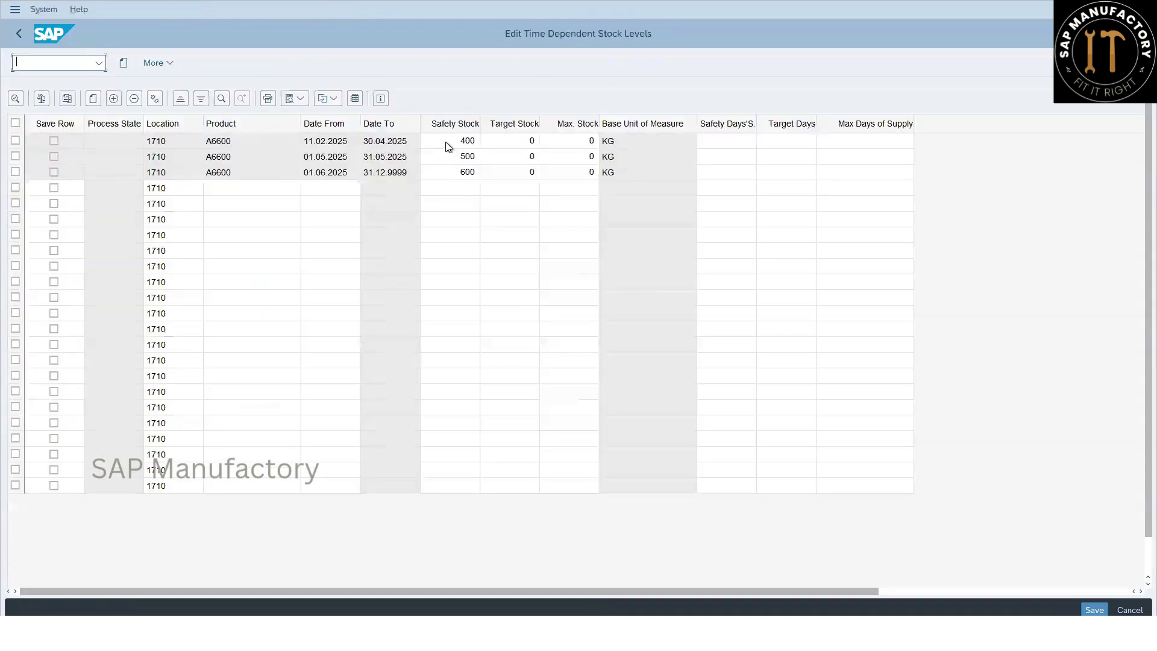
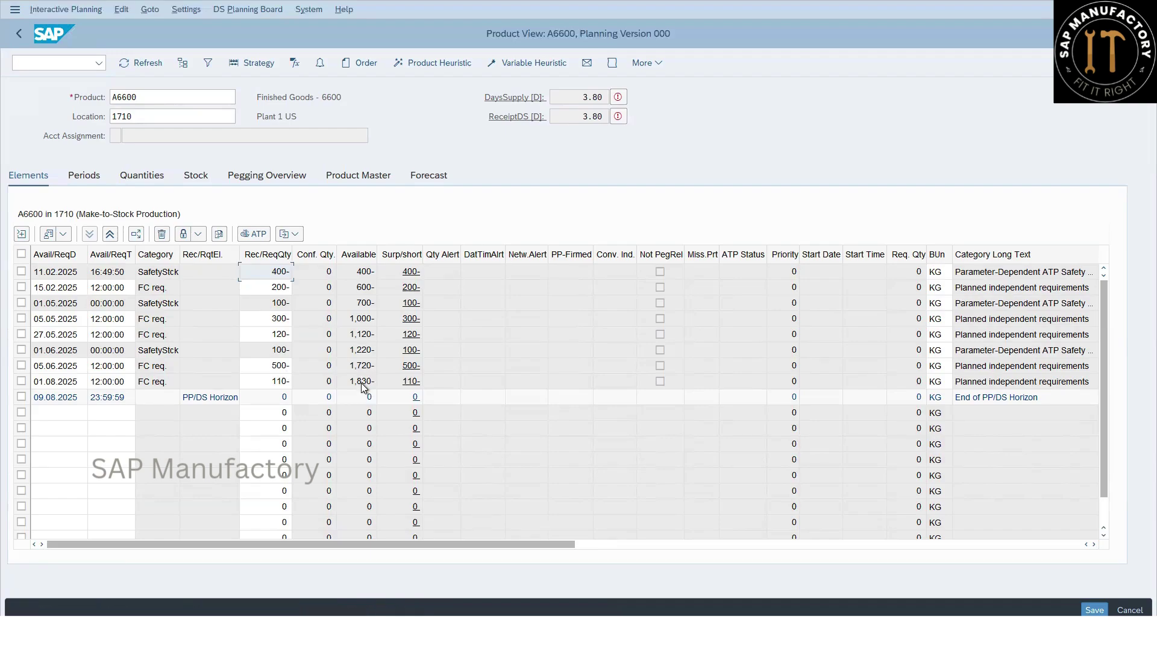
# Run the product heuristic for A6600 after checking the meaning of safety stock method MB.
pyautogui.click(433, 62)
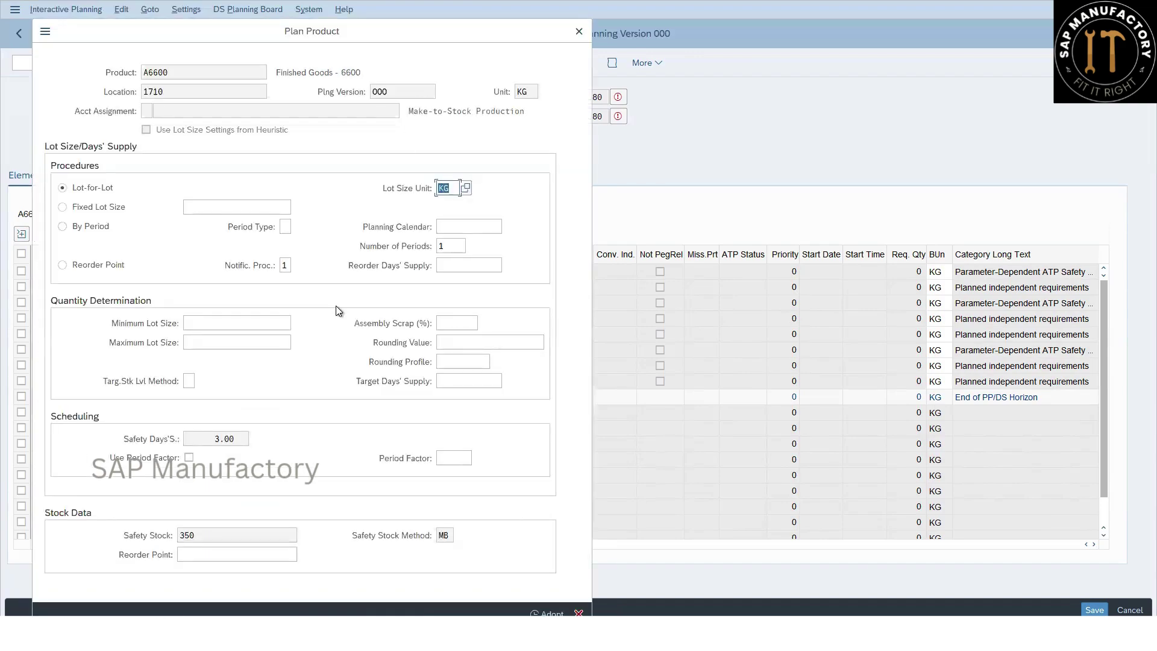
pyautogui.click(445, 535)
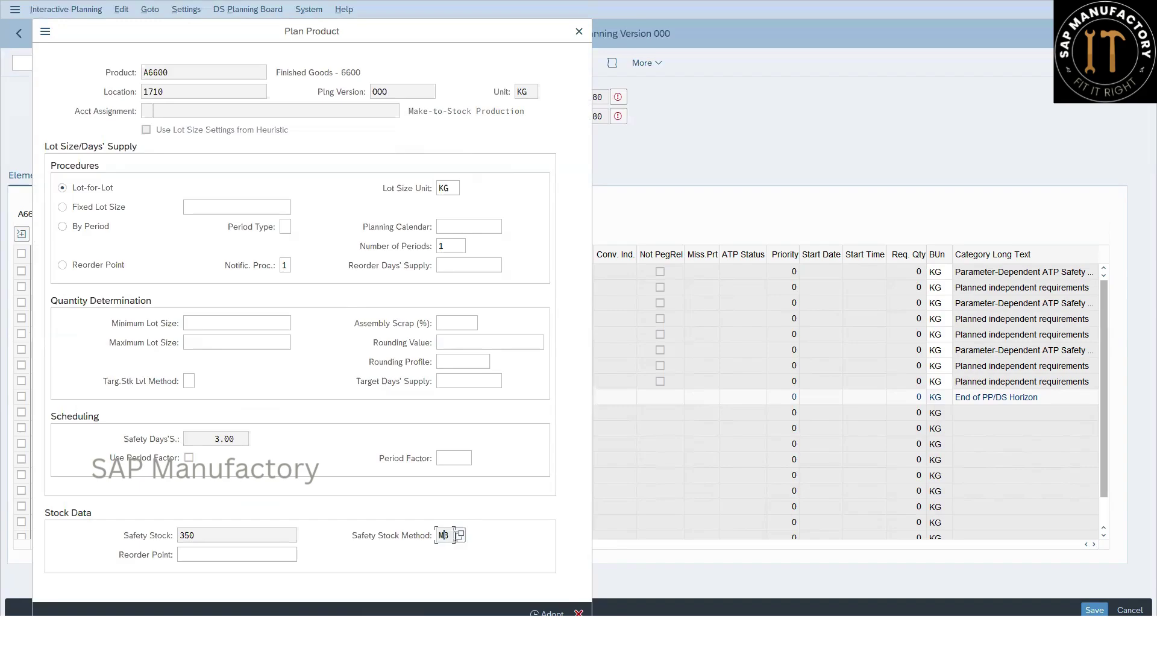
pyautogui.click(460, 535)
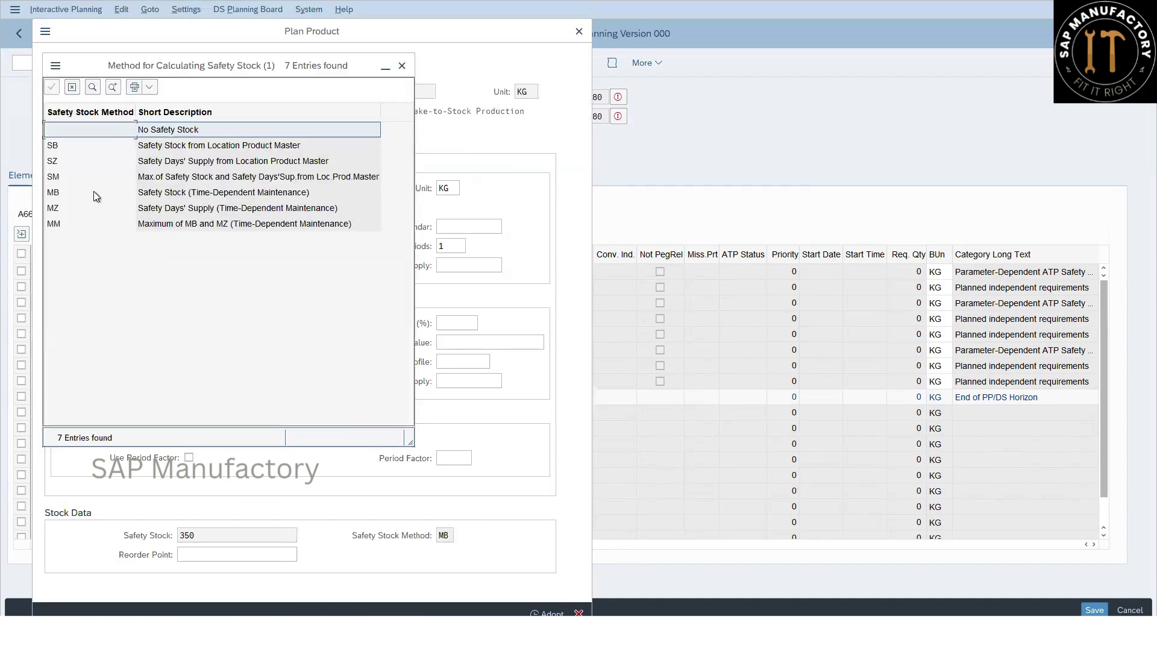
pyautogui.click(178, 196)
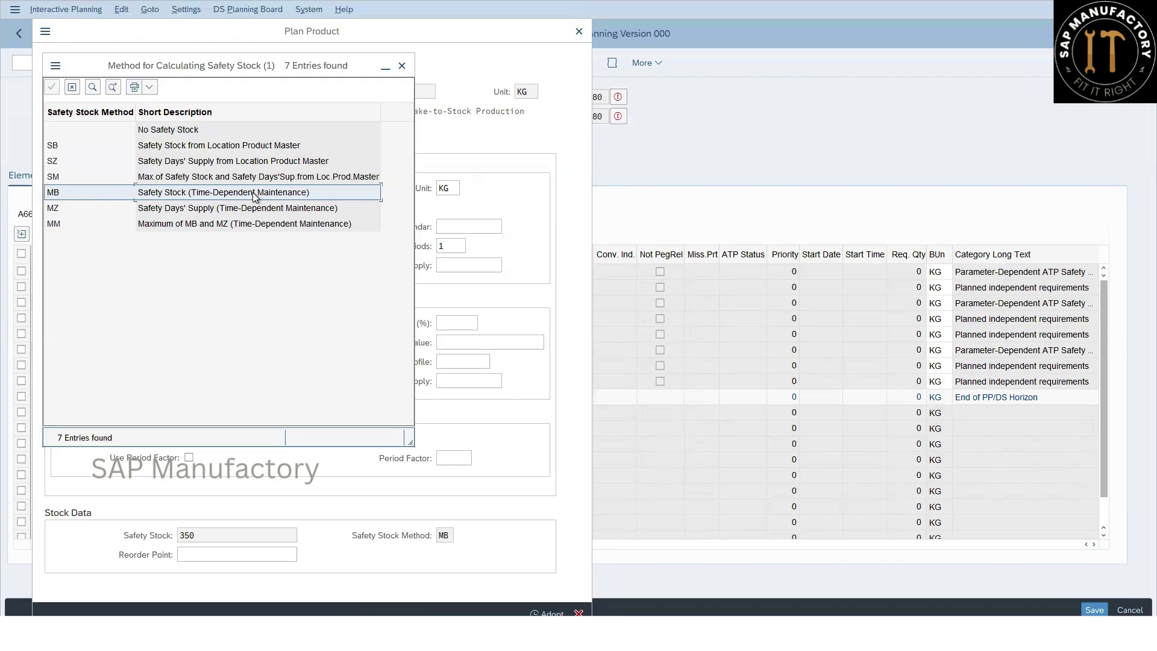
pyautogui.click(402, 67)
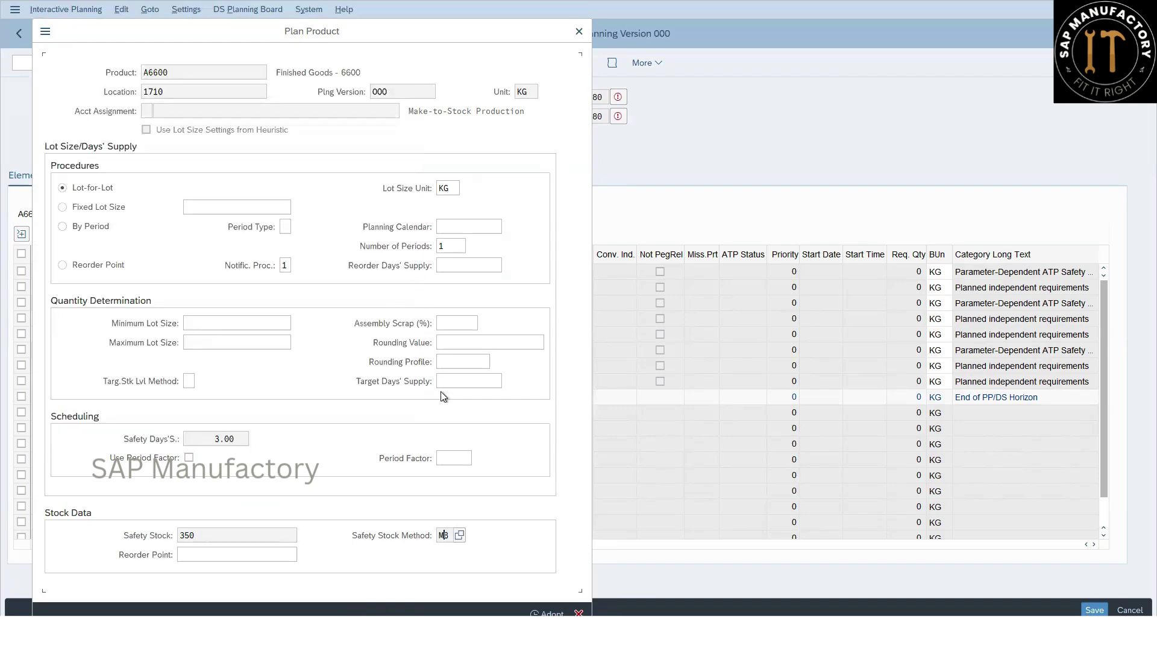
pyautogui.click(547, 613)
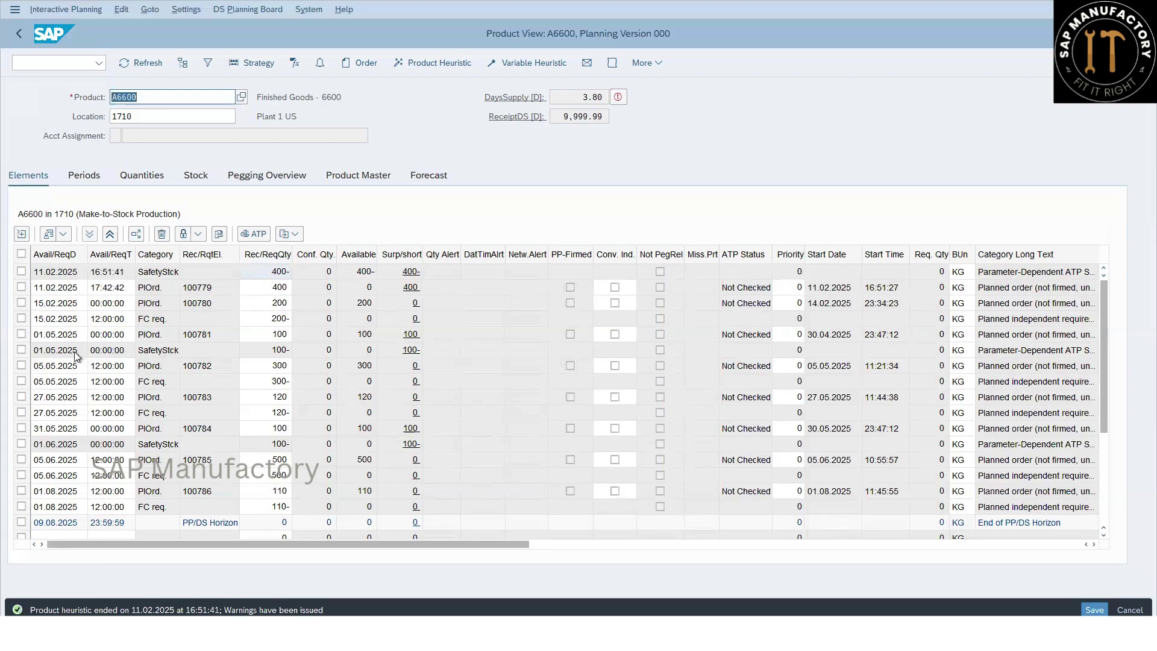
# Review the planned orders covering the safety stock and forecast requirements, and leave the product view without saving the planning.
pyautogui.scroll(-3, 128, 359)
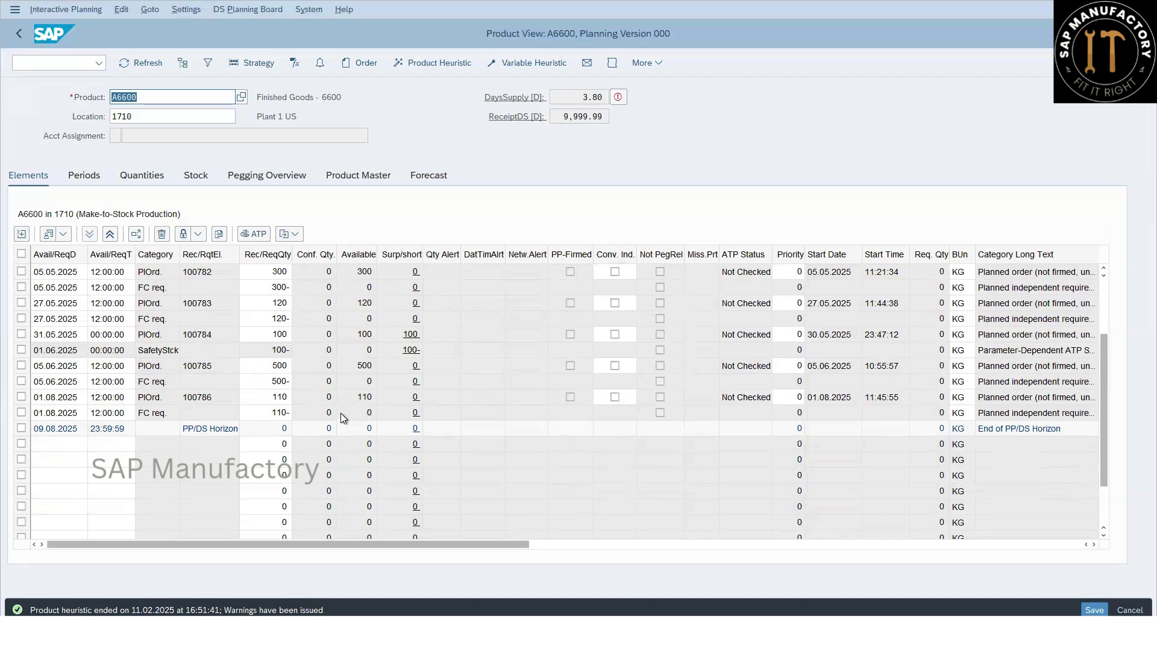
pyautogui.scroll(3, 350, 395)
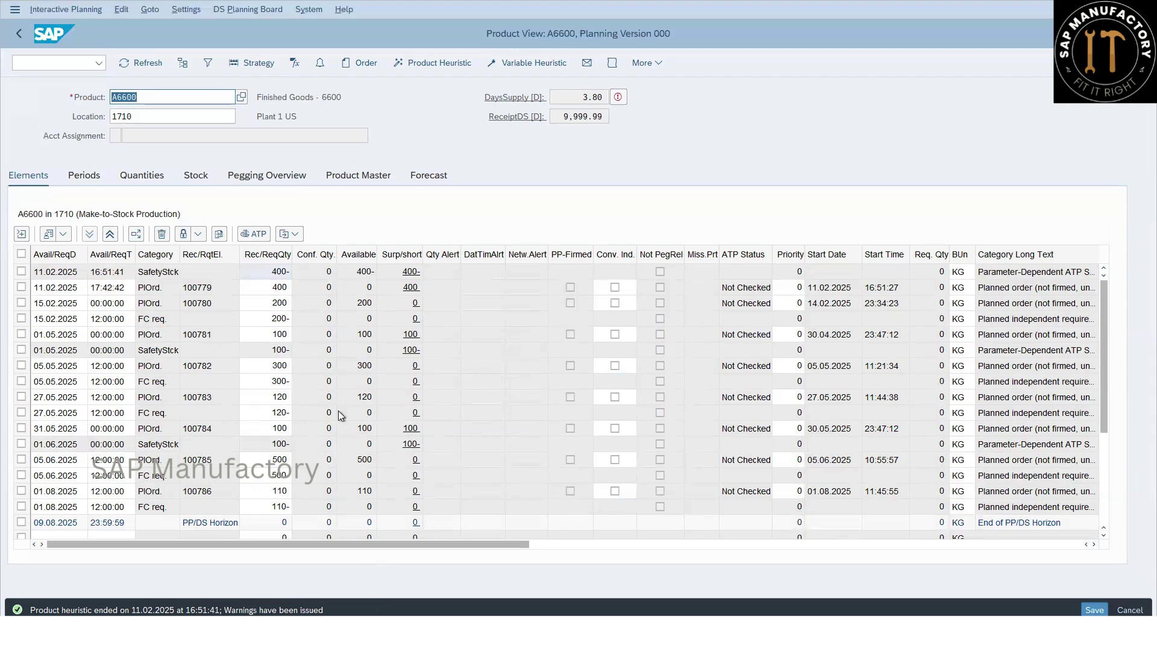
pyautogui.click(20, 34)
pyautogui.click(360, 316)
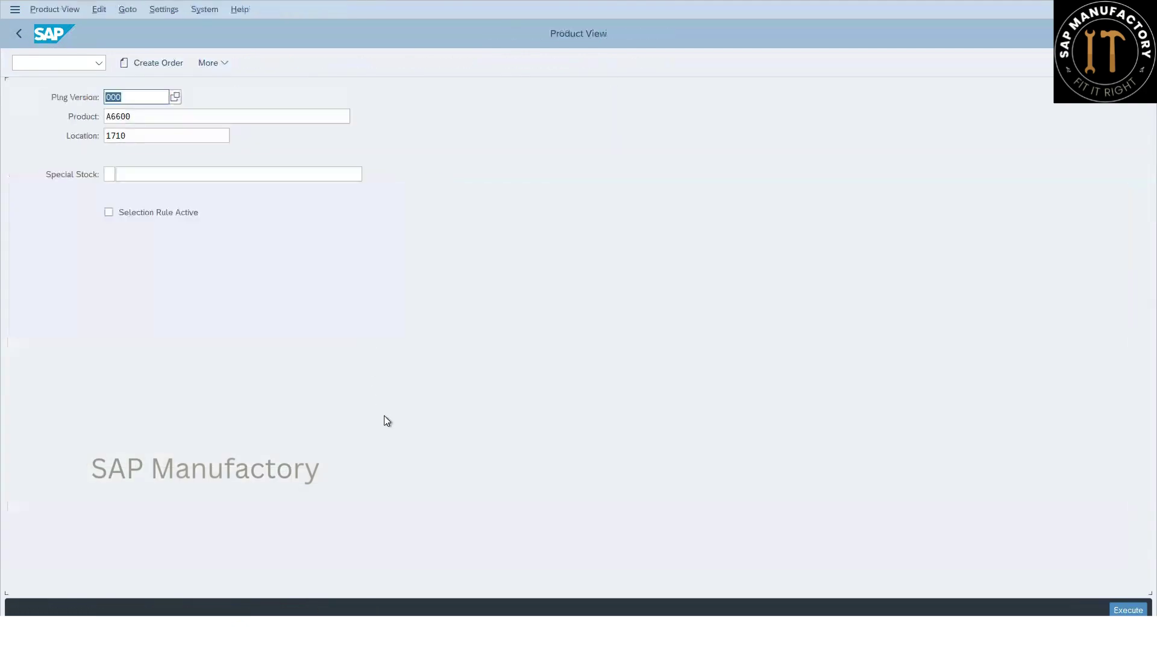
# Change the safety stock method in the advanced planning data of material A6600 to MZ and save the material.
pyautogui.moveTo(398, 633)
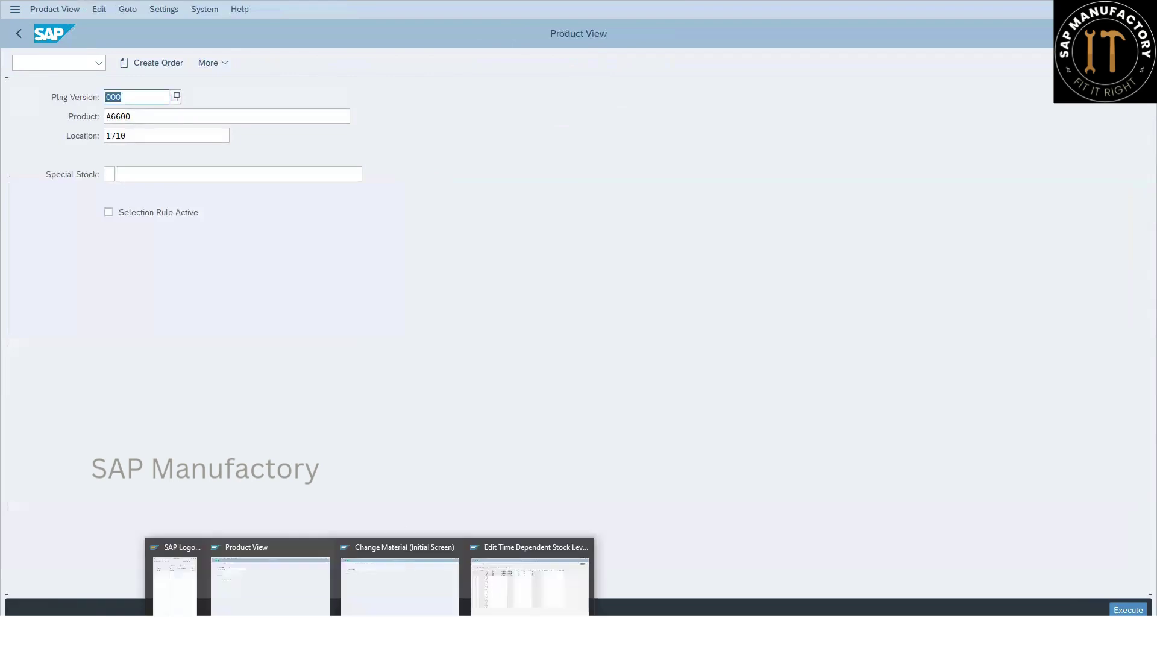
pyautogui.click(411, 576)
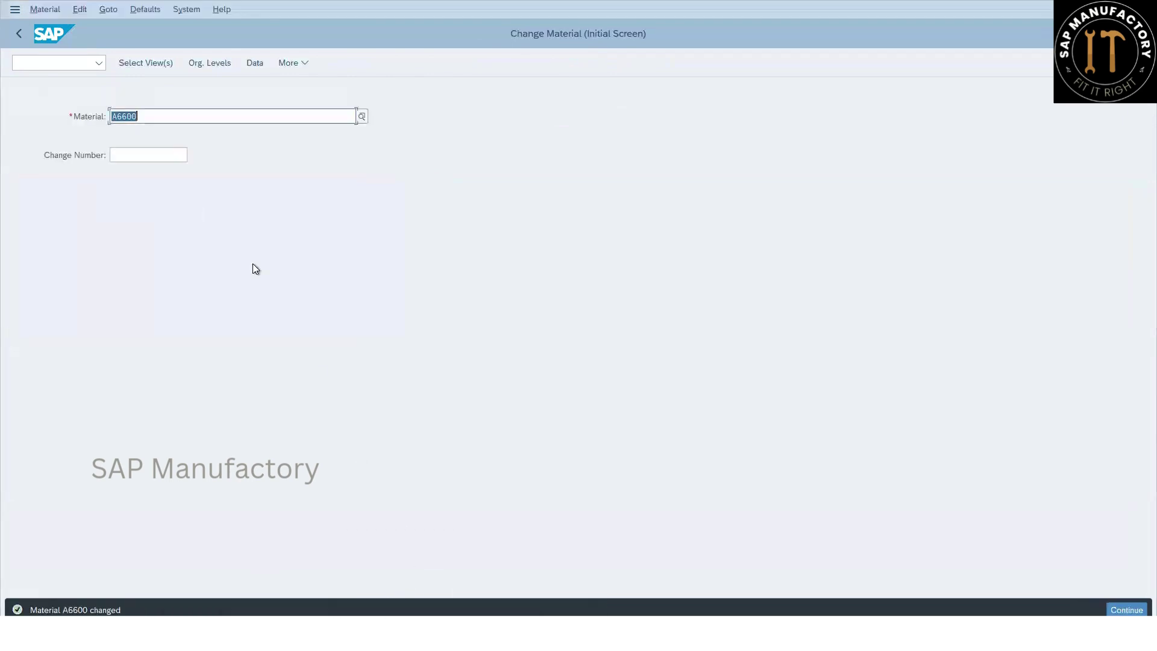
pyautogui.press('Return')
pyautogui.press('Return')
pyautogui.press('Return')
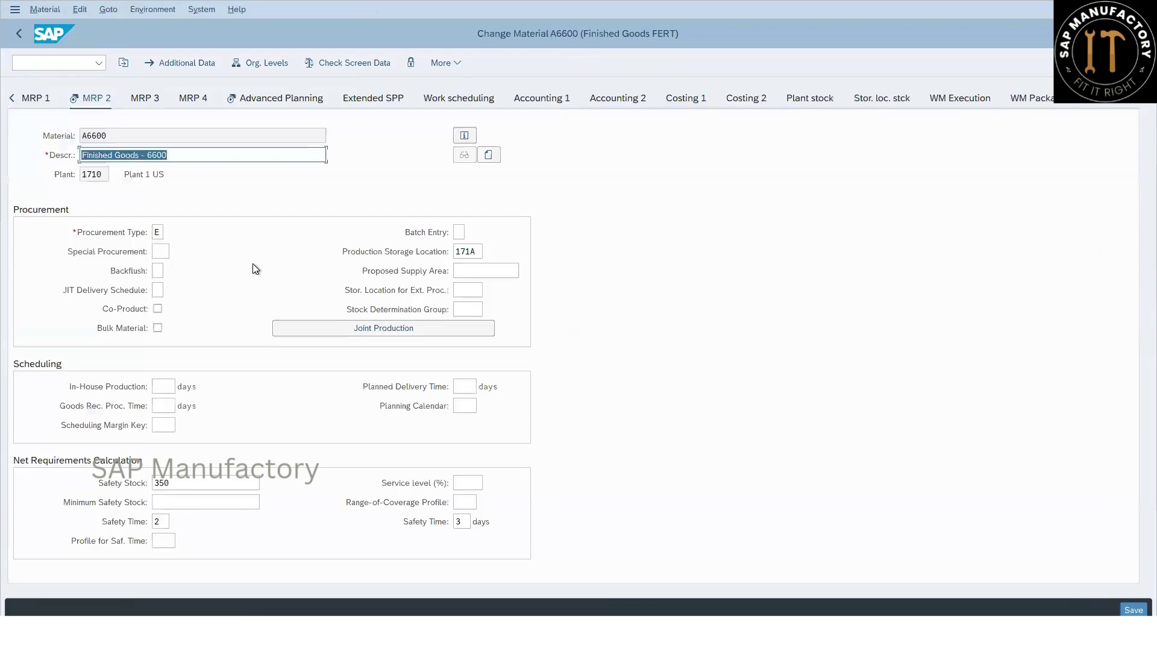
pyautogui.press('Return')
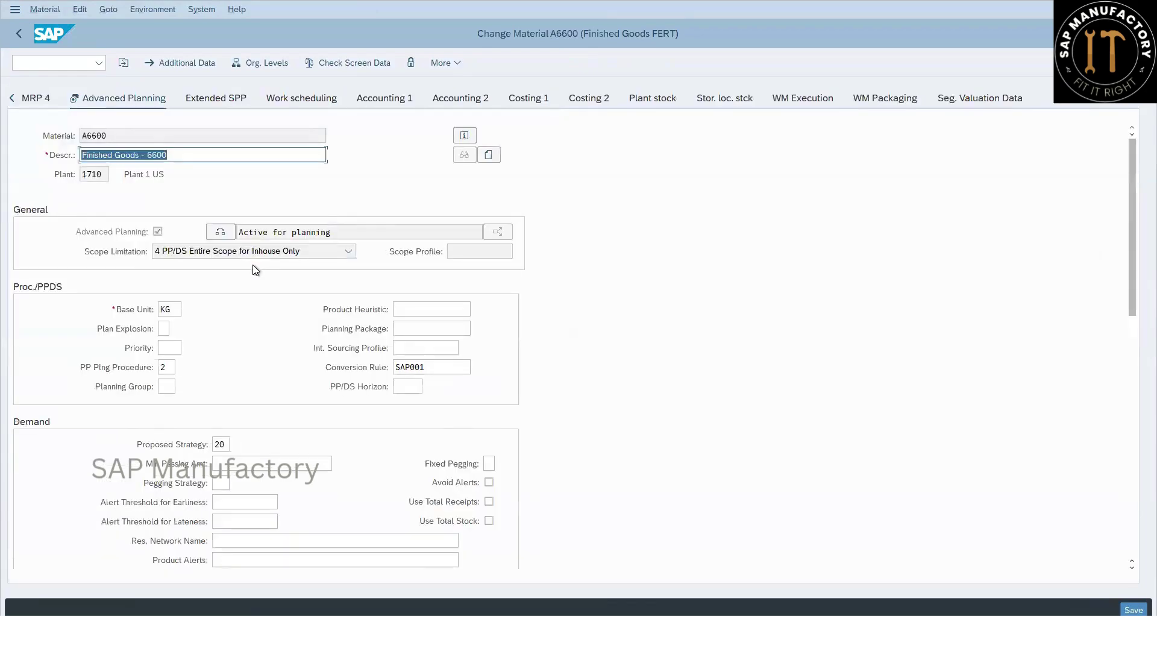
pyautogui.scroll(-5, 252, 265)
pyautogui.scroll(-2, 253, 266)
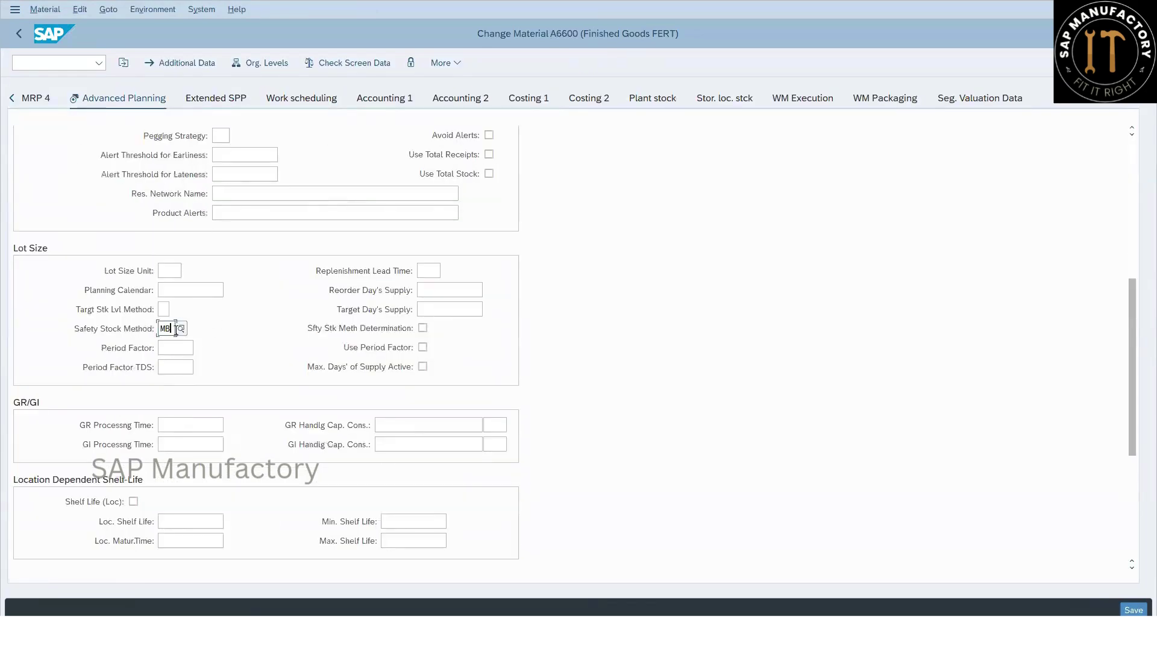
pyautogui.click(180, 329)
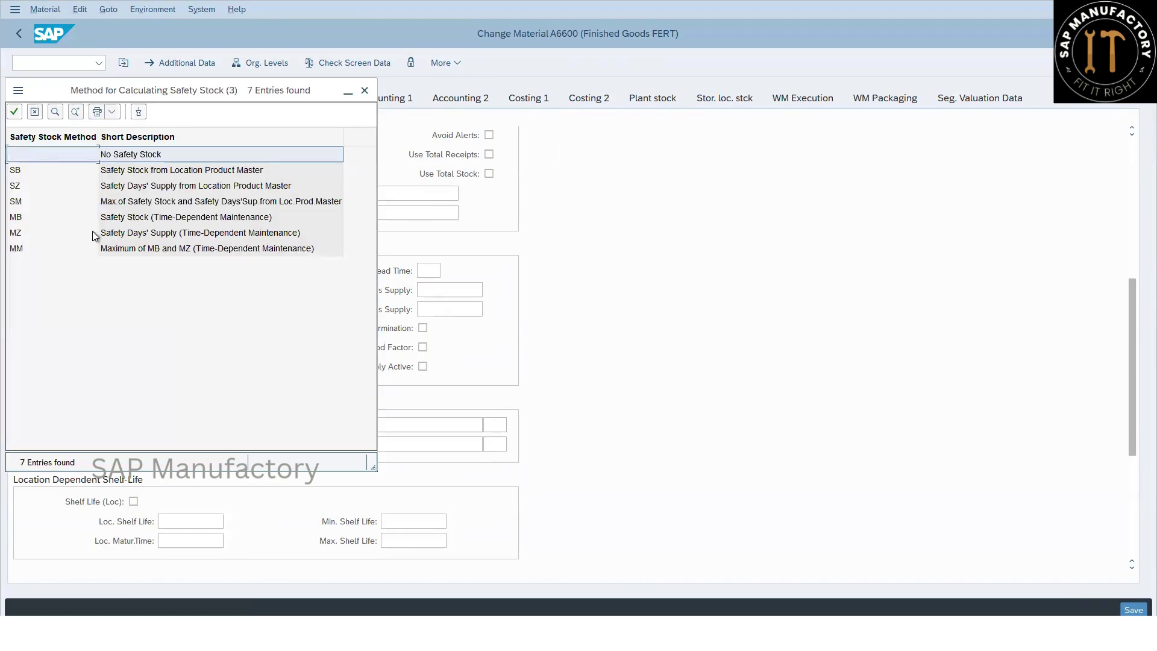
pyautogui.doubleClick(175, 235)
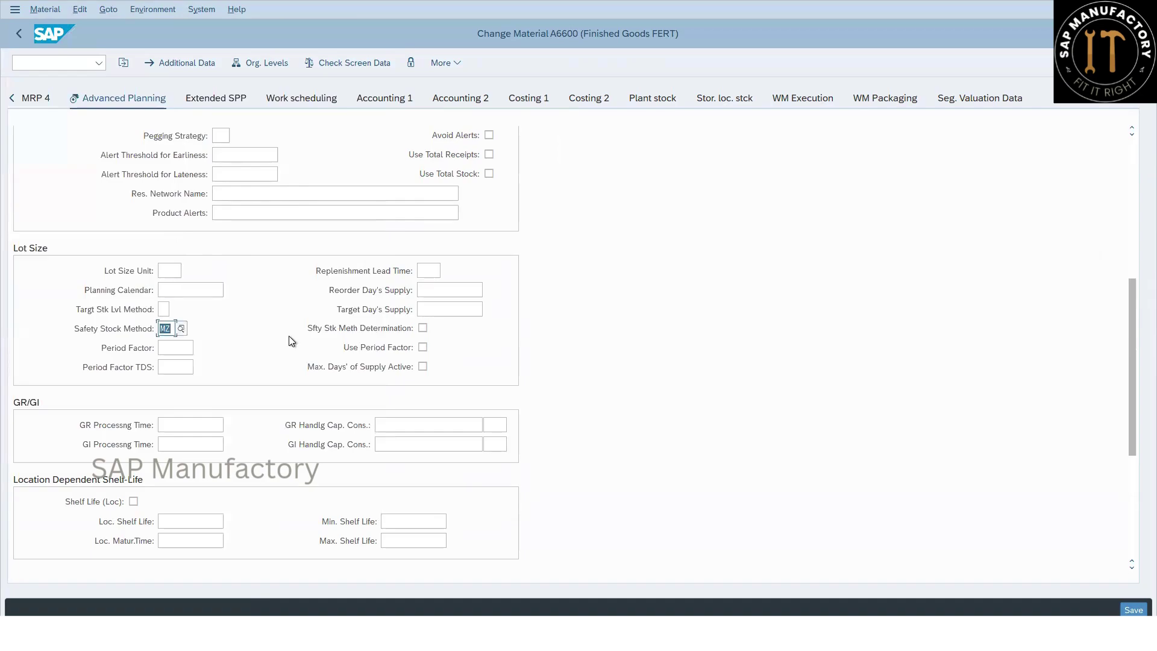
pyautogui.press('Return')
pyautogui.press('Return')
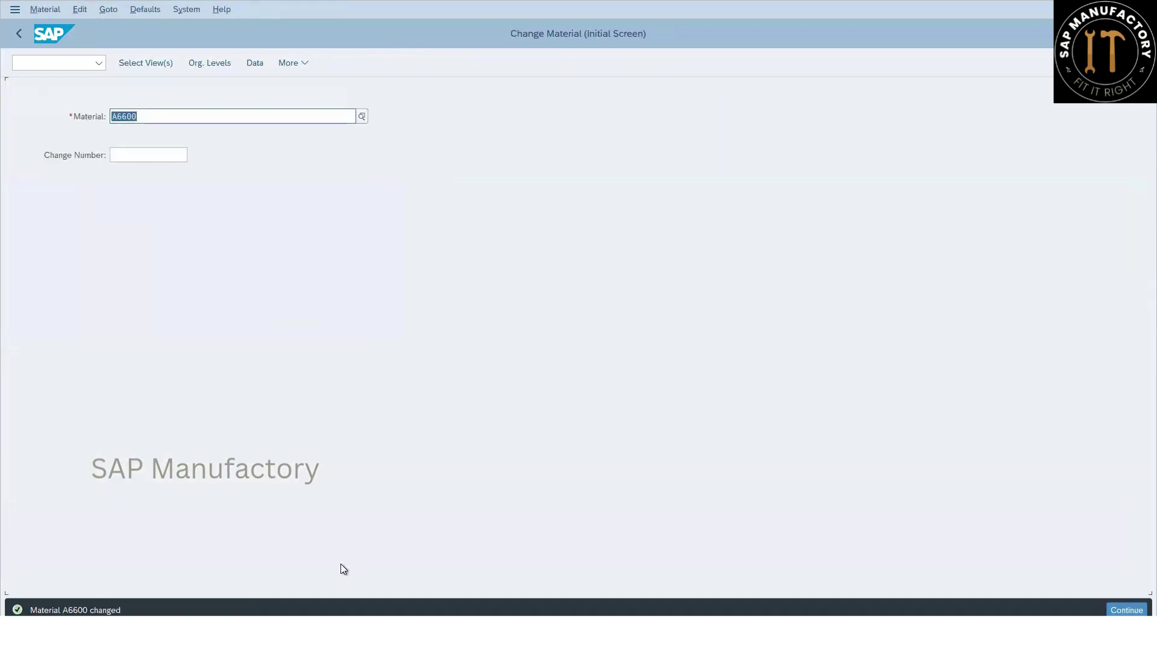
# Enter safety days' supply of 2, 3 and 4 for the A6600 periods starting 11.02.2025, 01.05.2025 and 01.06.2025 in the time-dependent stock levels.
pyautogui.moveTo(368, 632)
pyautogui.click(529, 584)
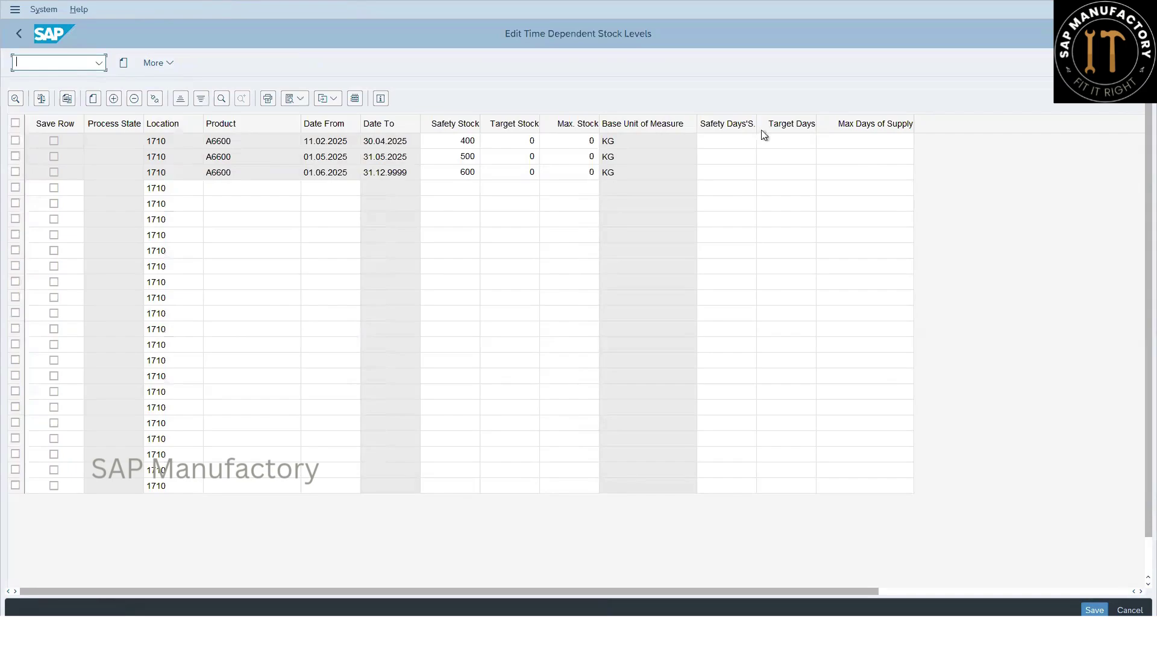
pyautogui.moveTo(756, 124); pyautogui.dragTo(774, 124)
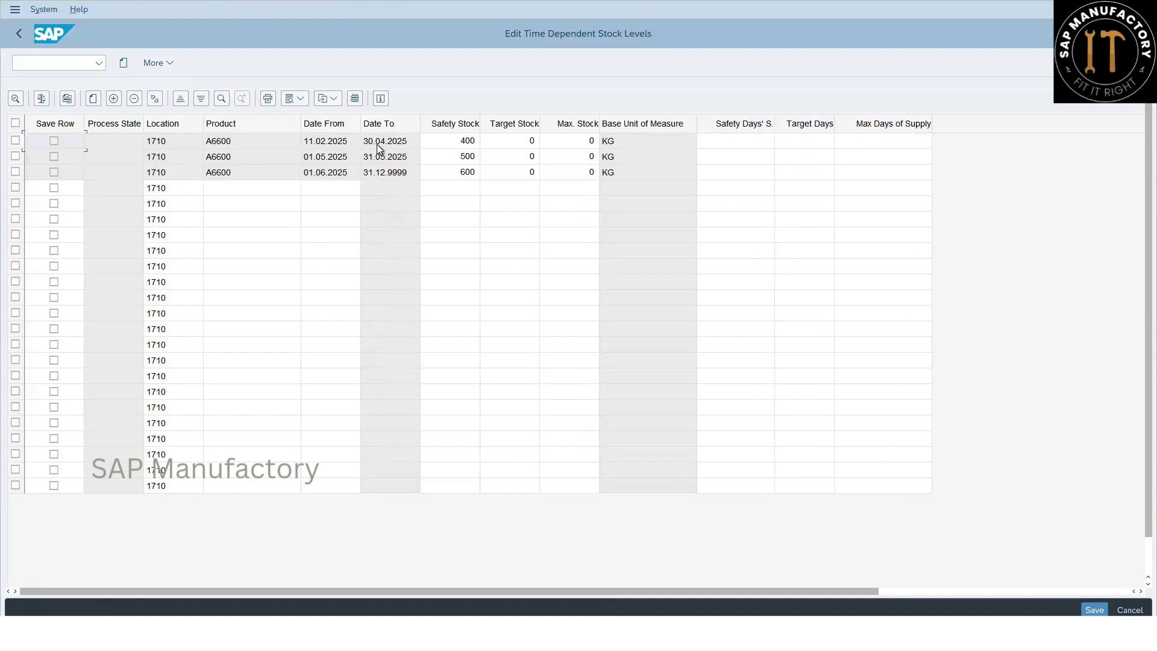
pyautogui.click(760, 143)
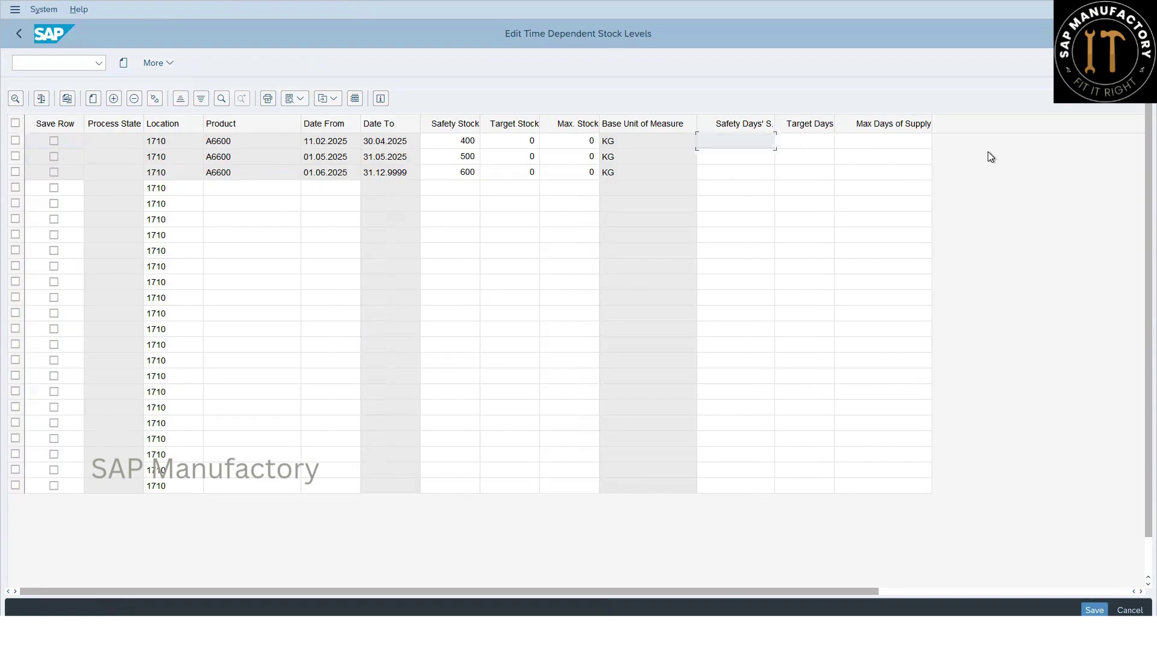
pyautogui.write('2')
pyautogui.click(764, 161)
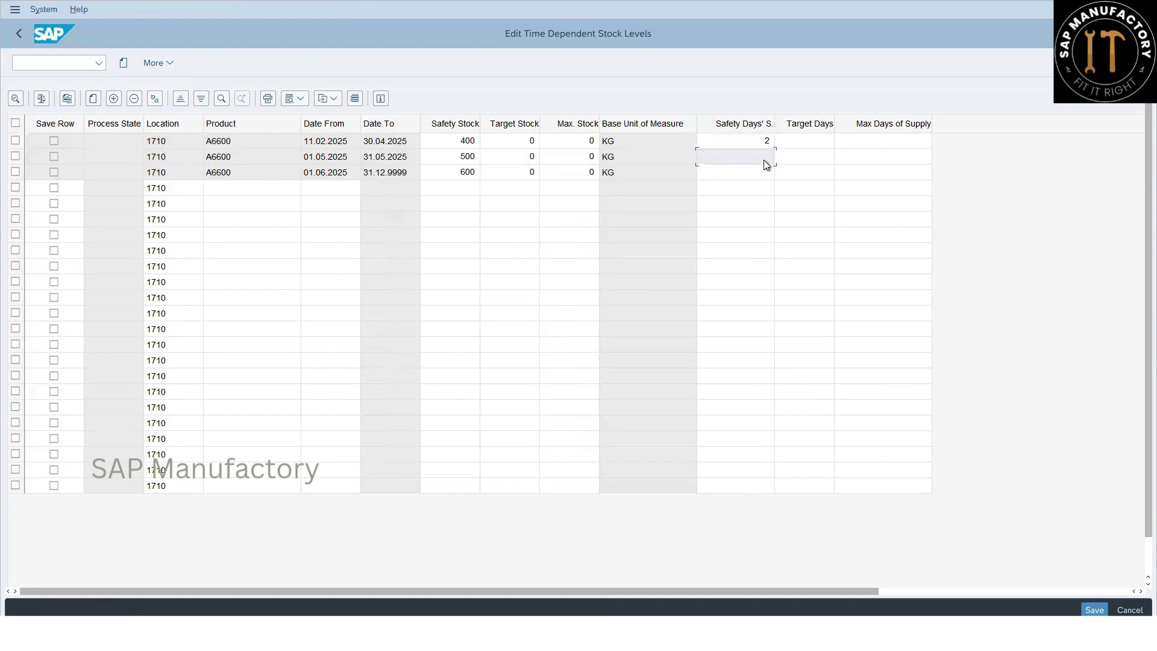
pyautogui.write('3')
pyautogui.click(762, 174)
pyautogui.press('Return')
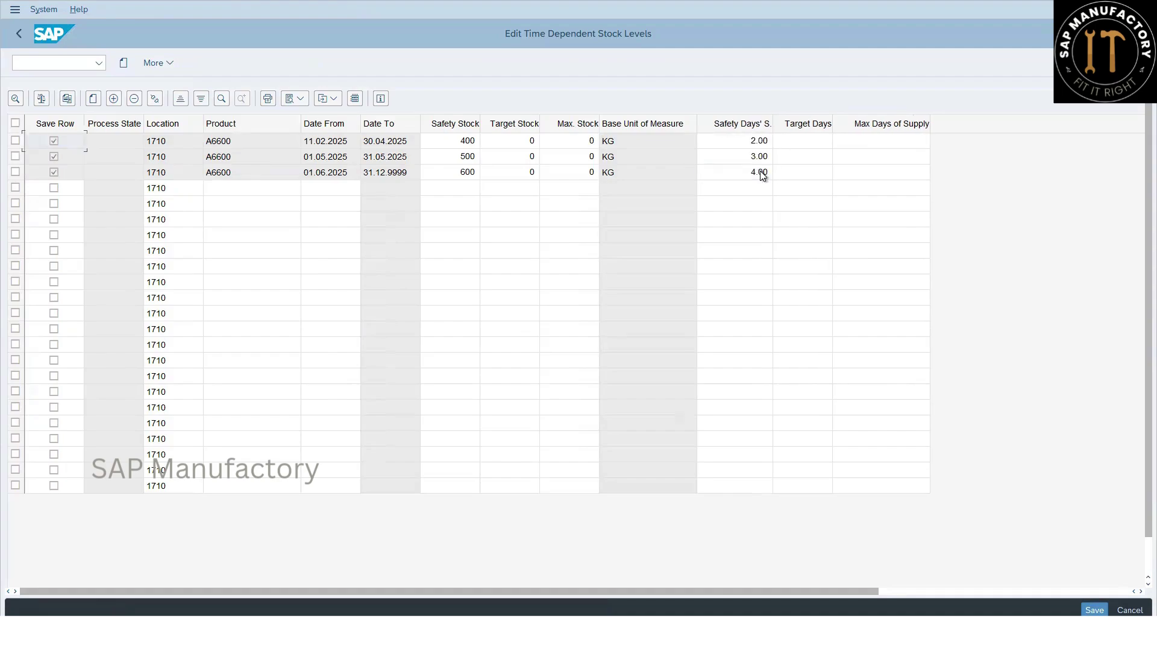
# Save the time-dependent safety days' supply values and redisplay the stock levels for A6600 at location 1710.
pyautogui.click(1094, 609)
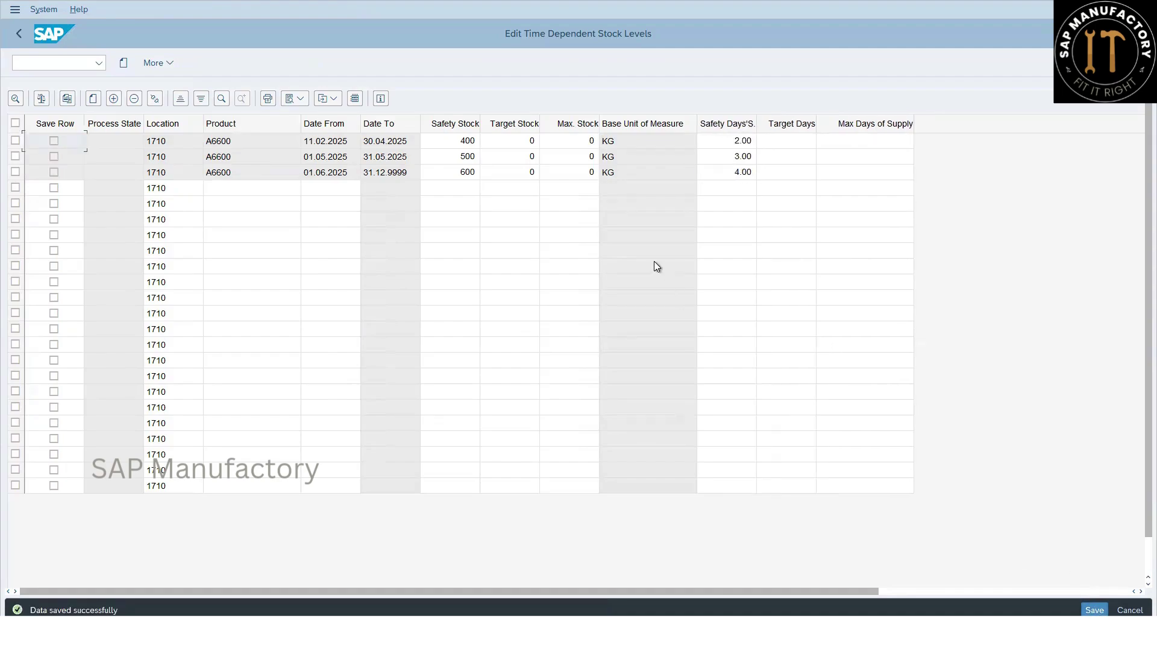
pyautogui.click(14, 31)
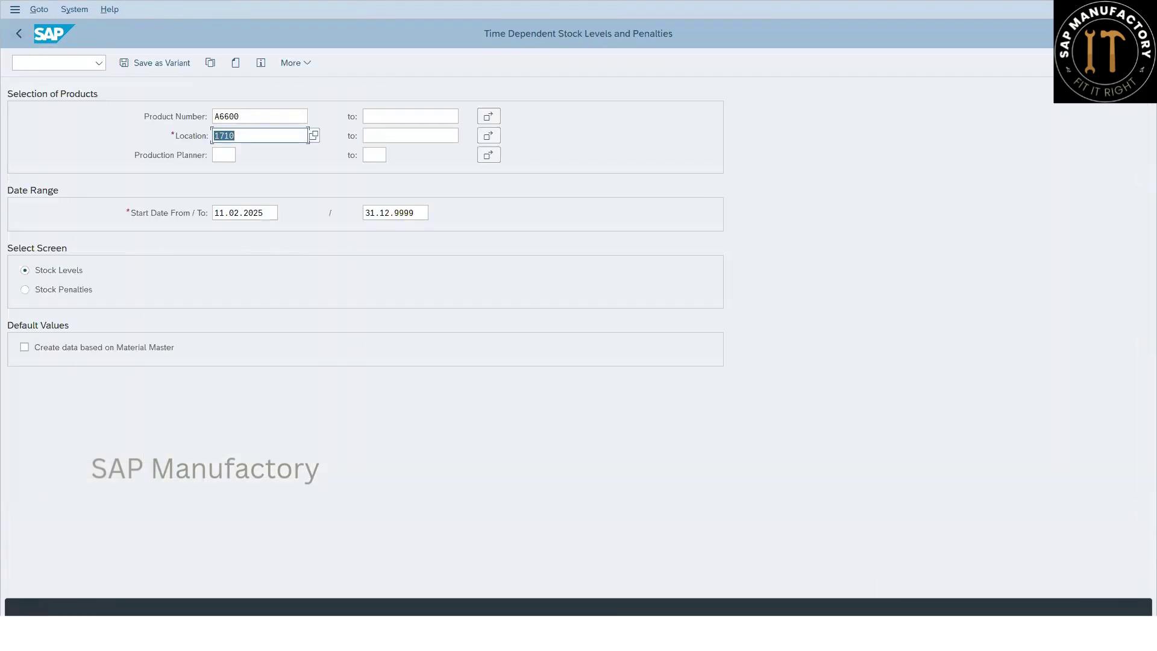
pyautogui.press('F8')
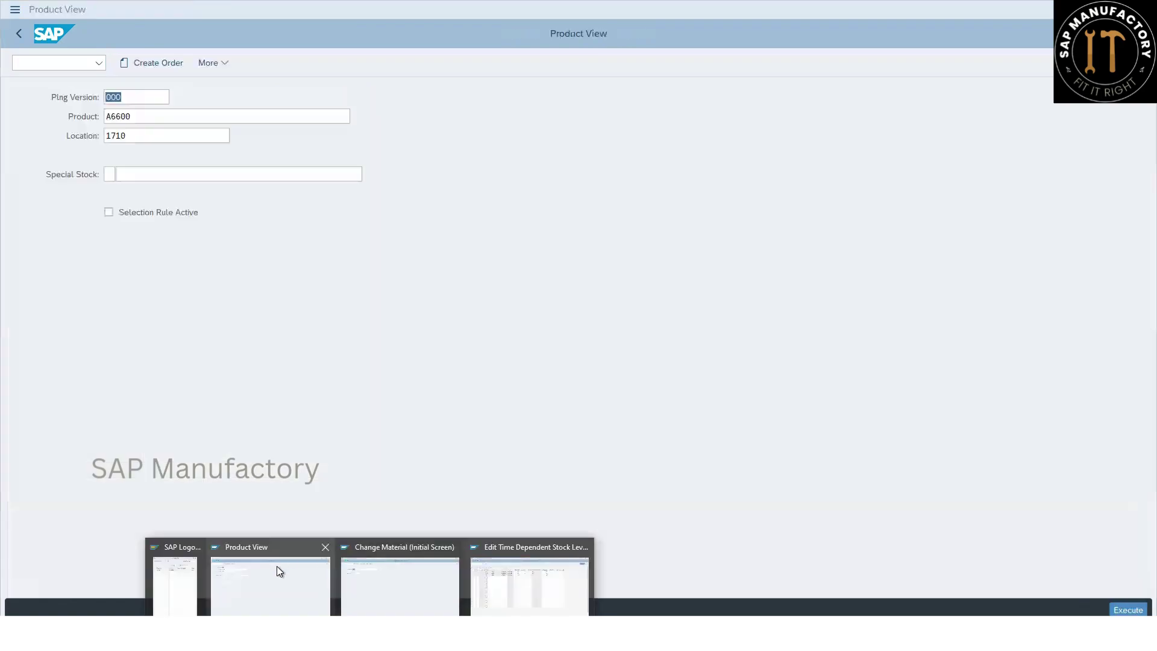
# Load the product view of A6600 in planning version 000 and compare its forecast requirements with the time-dependent safety days' supply.
pyautogui.click(277, 566)
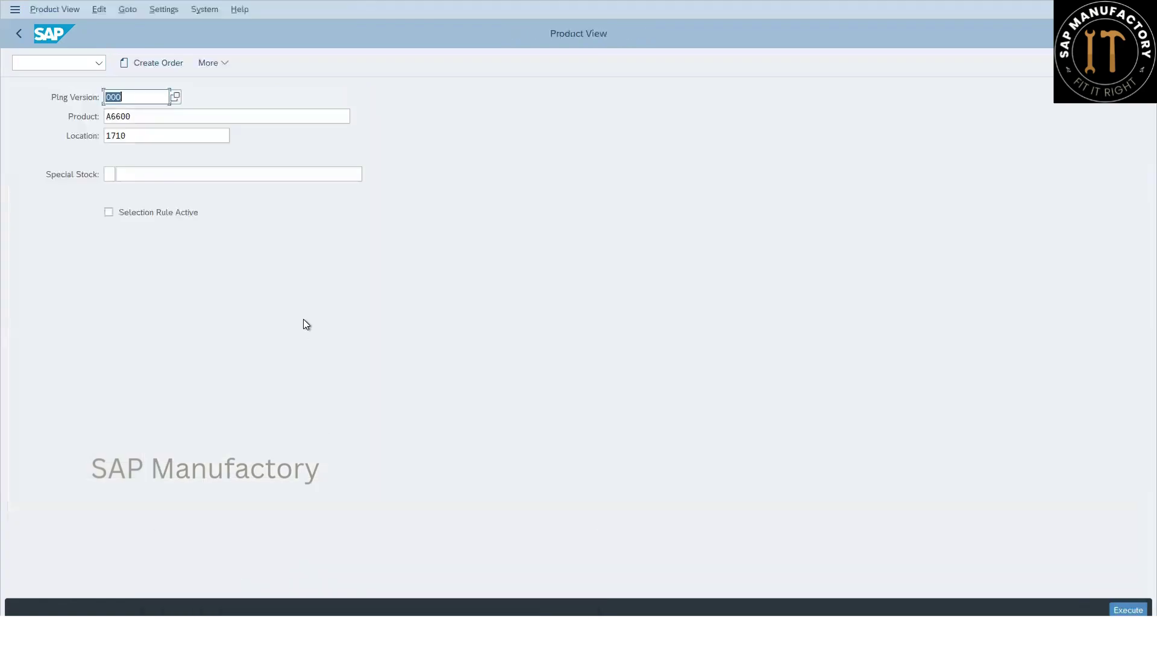
pyautogui.press('Return')
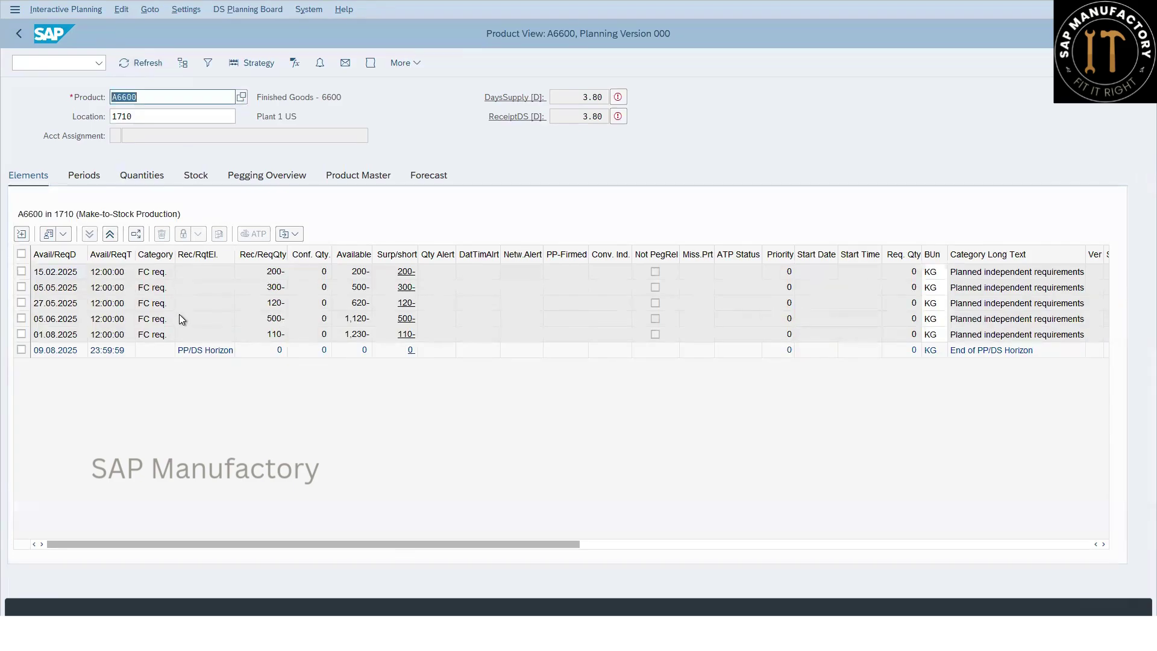
pyautogui.moveTo(370, 633)
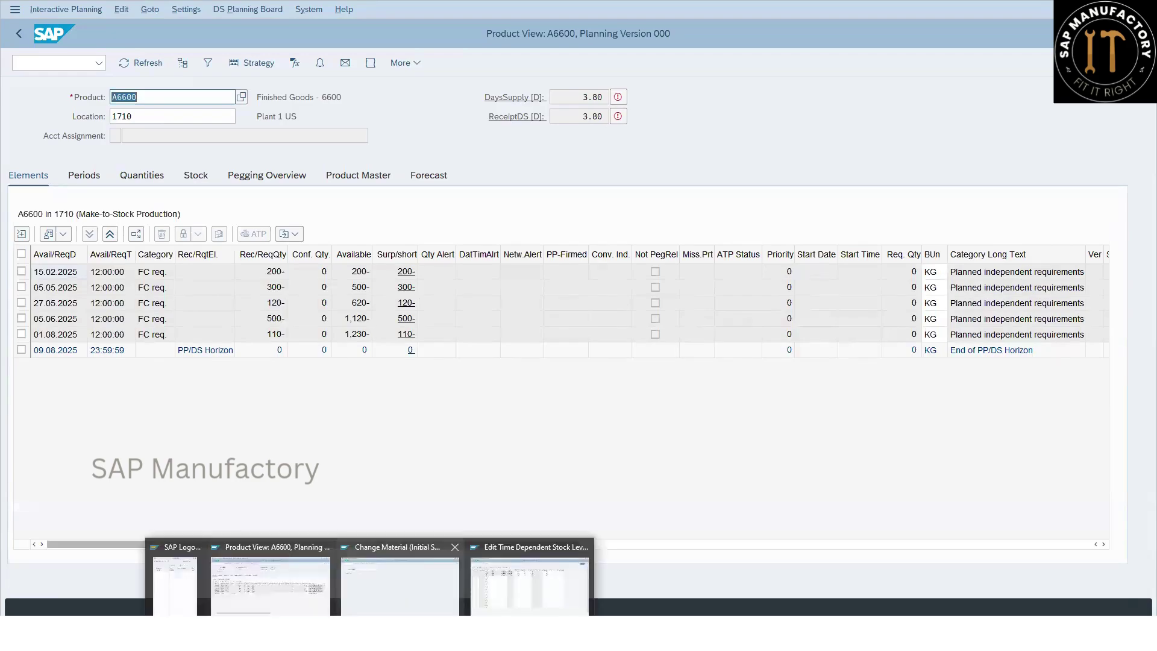
pyautogui.click(518, 580)
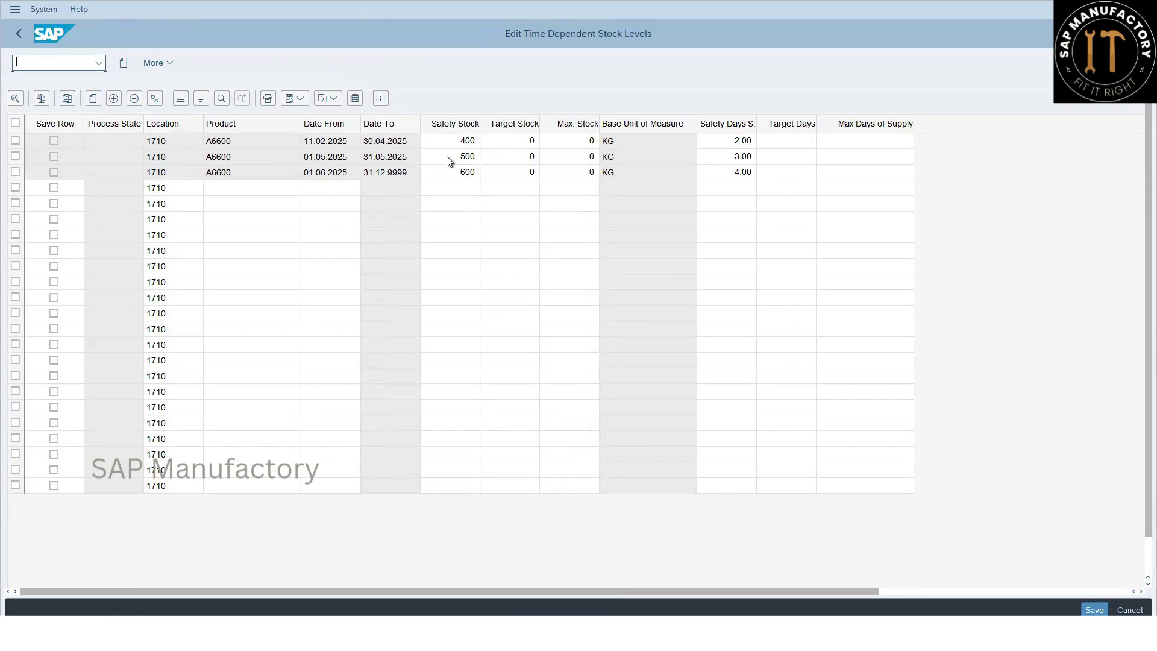
pyautogui.hotkey('alt', 'Tab')
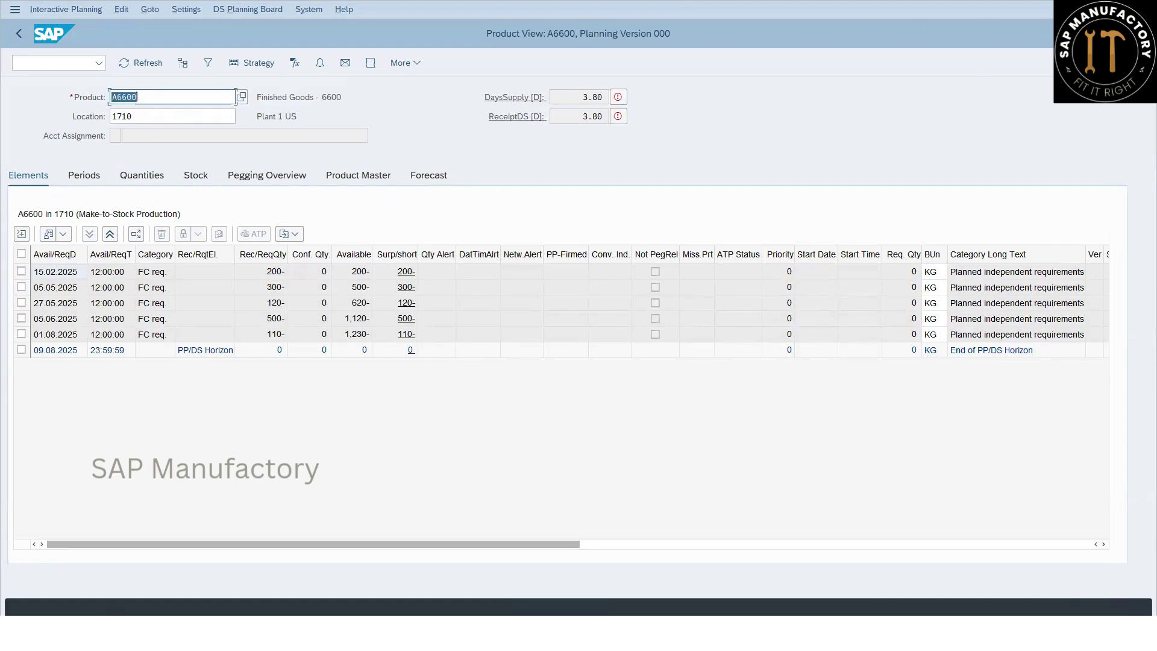
# Run the product heuristic for A6600 in change mode after checking the meaning of safety stock method MZ.
pyautogui.hotkey('ctrl', 'F1')
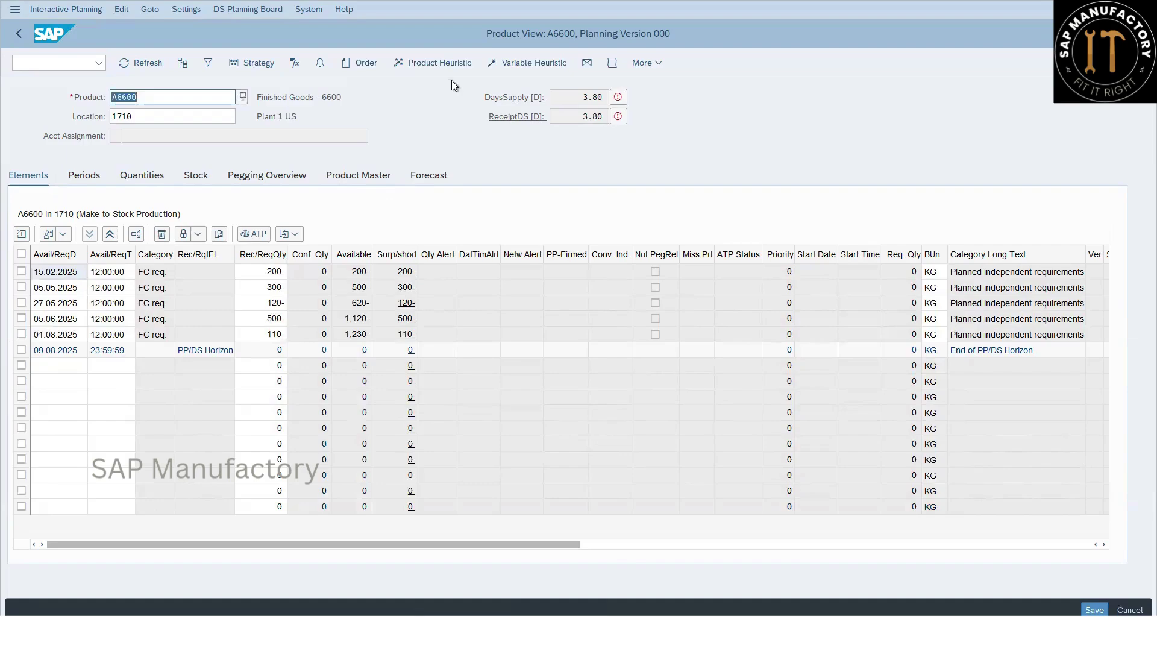
pyautogui.click(433, 63)
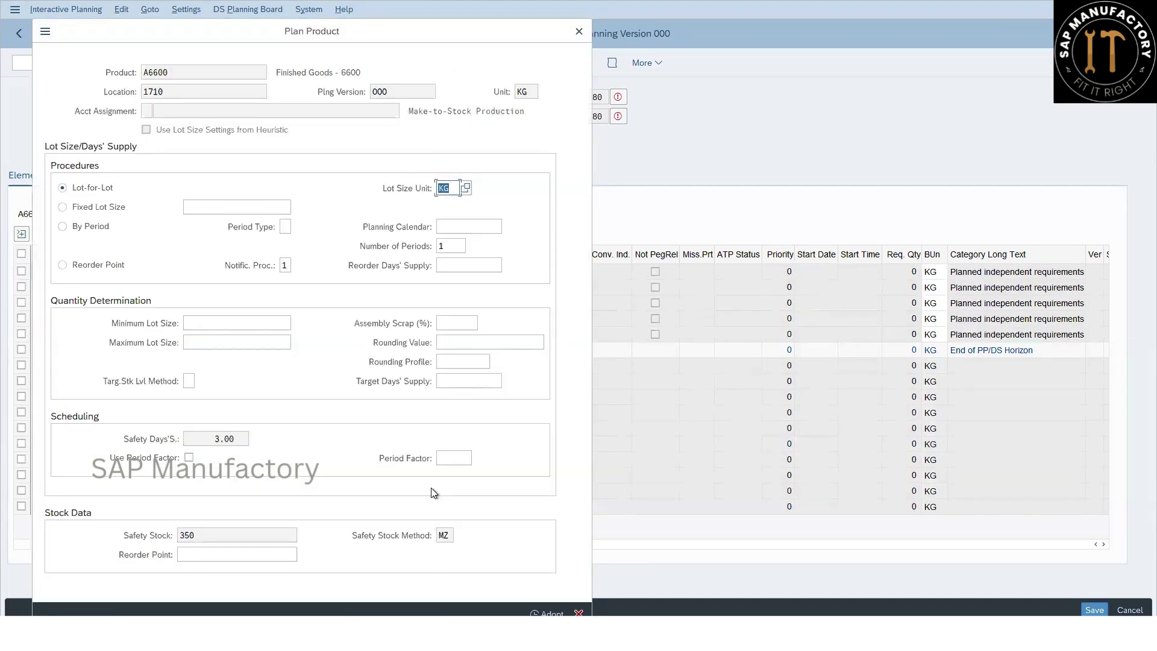
pyautogui.click(456, 538)
pyautogui.click(459, 535)
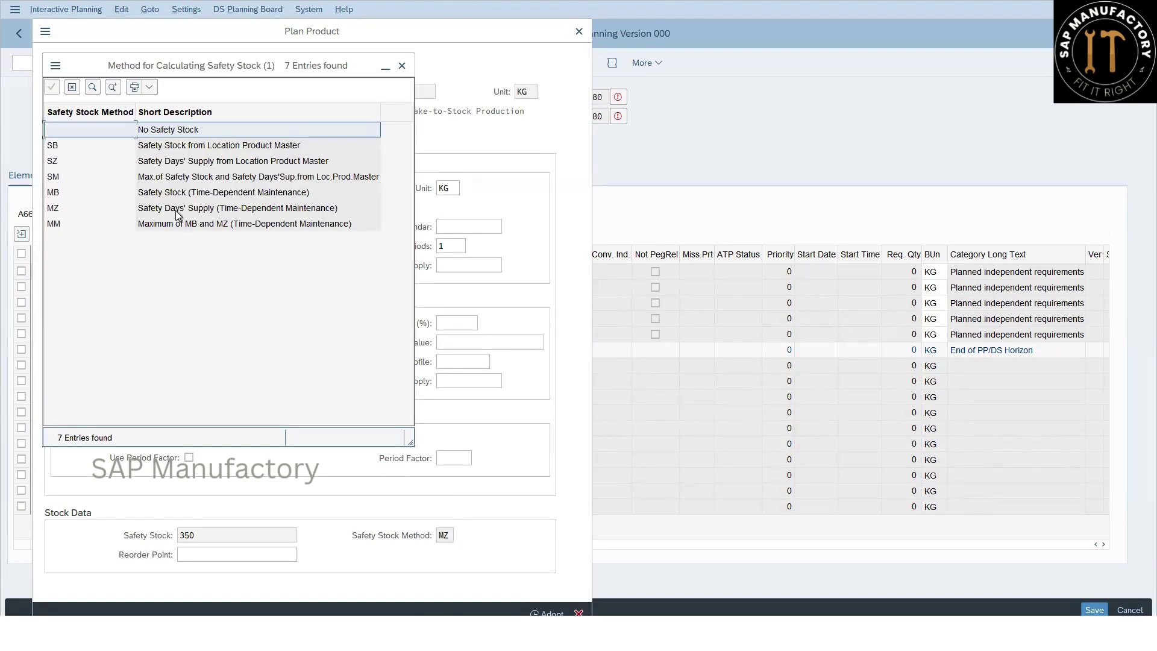
pyautogui.click(401, 65)
pyautogui.click(579, 31)
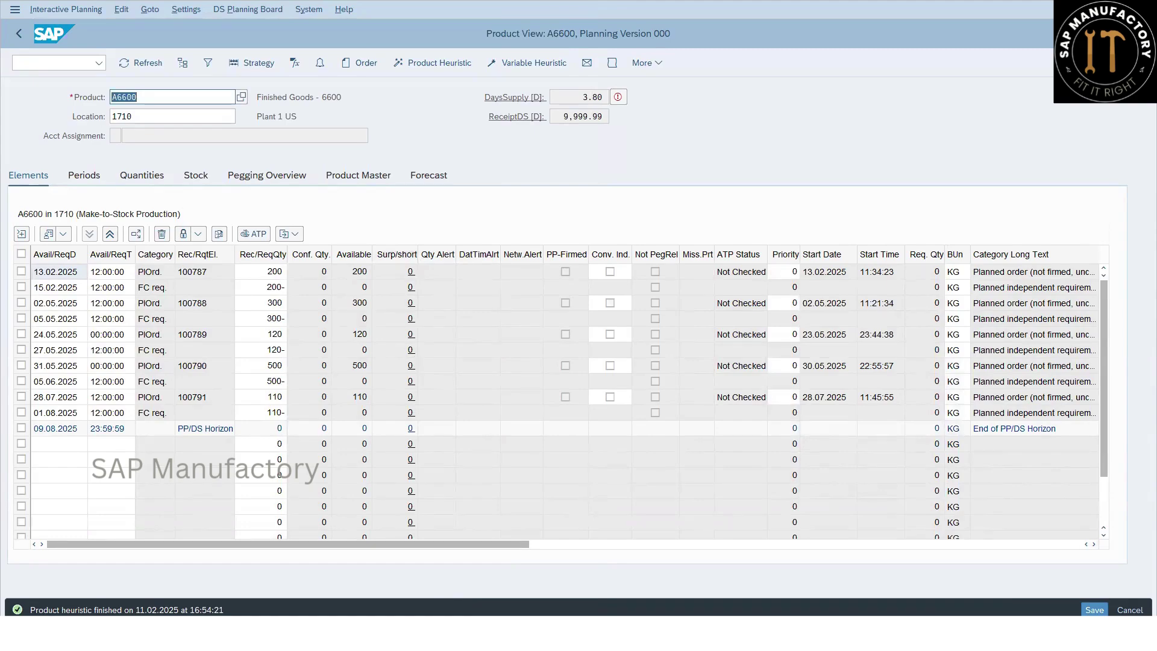
# Compare the availability dates of the planned orders and their forecast requirements with the safety days' supply maintained for each period.
pyautogui.click(514, 583)
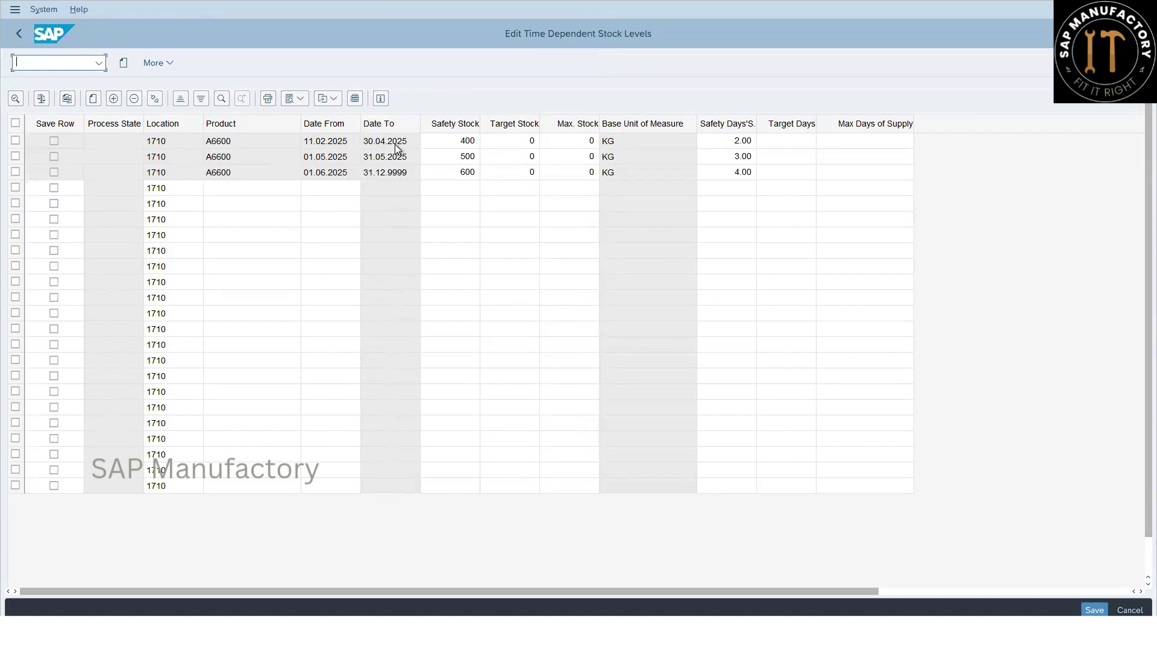
pyautogui.hotkey('alt', 'Tab')
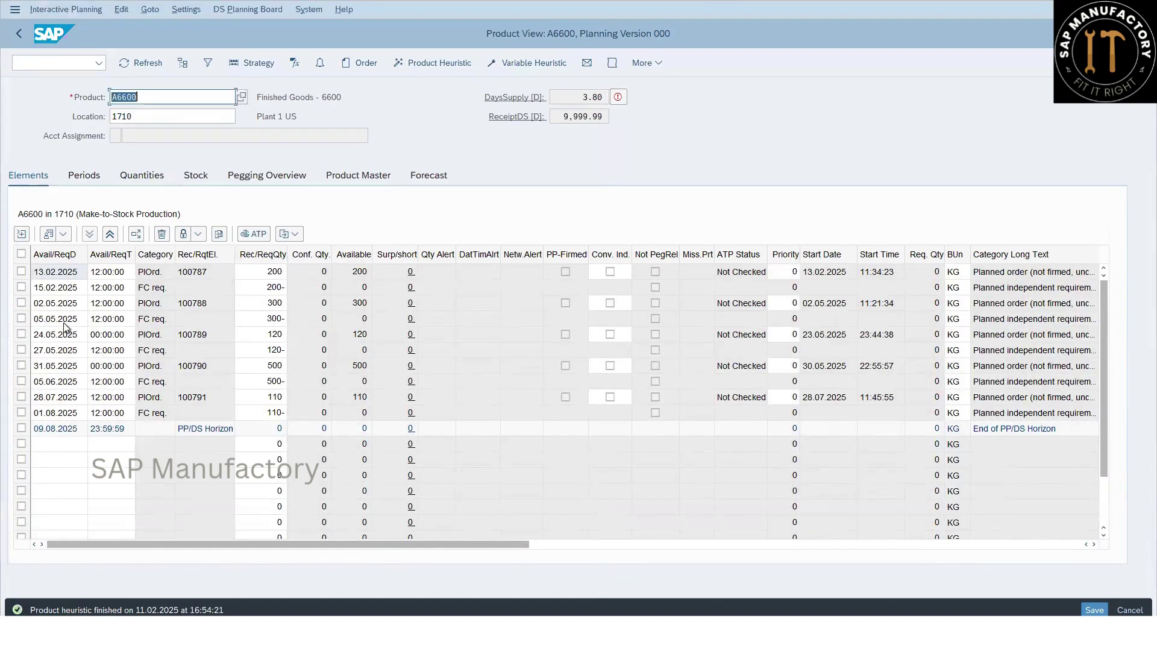
pyautogui.click(71, 290)
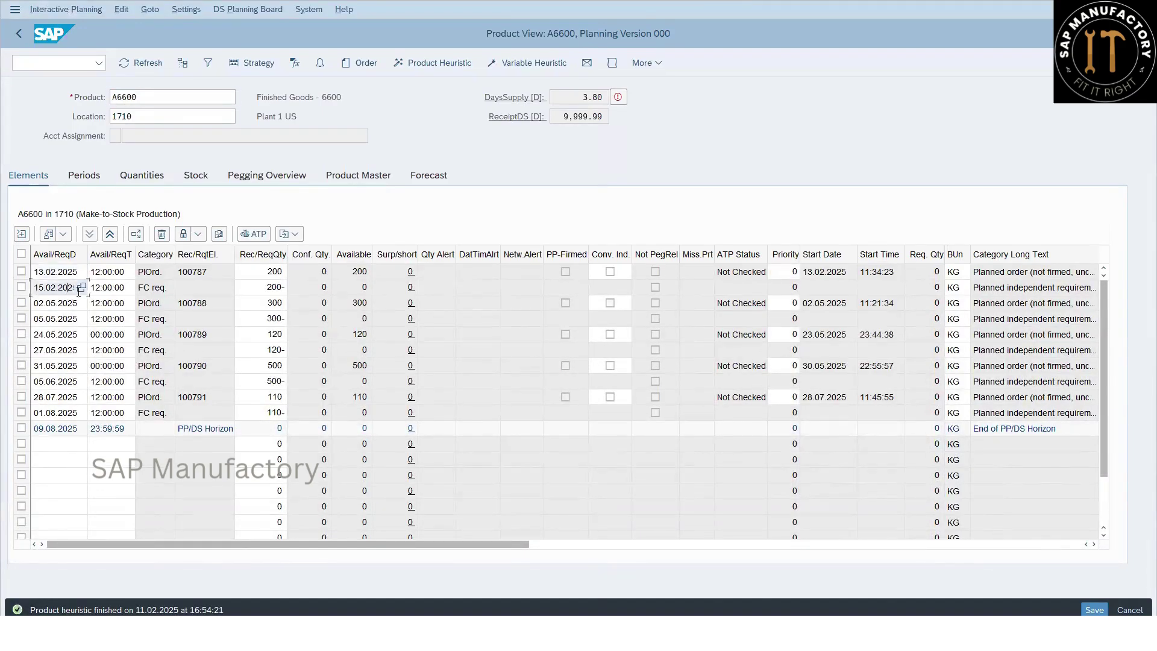
pyautogui.click(186, 287)
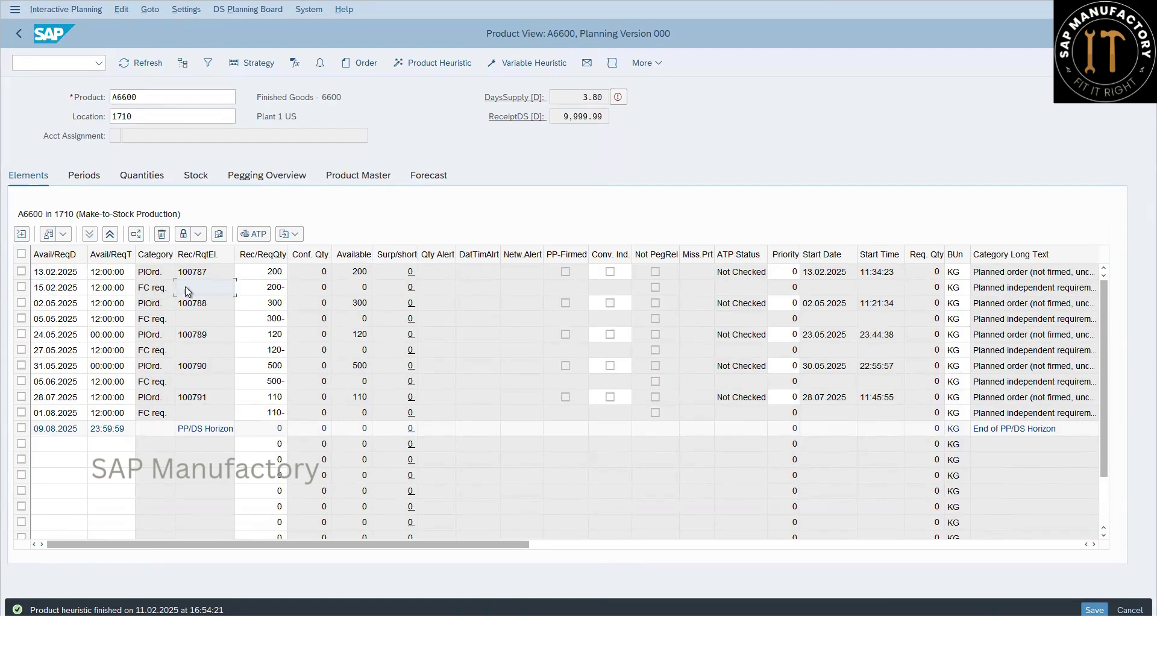
pyautogui.click(222, 273)
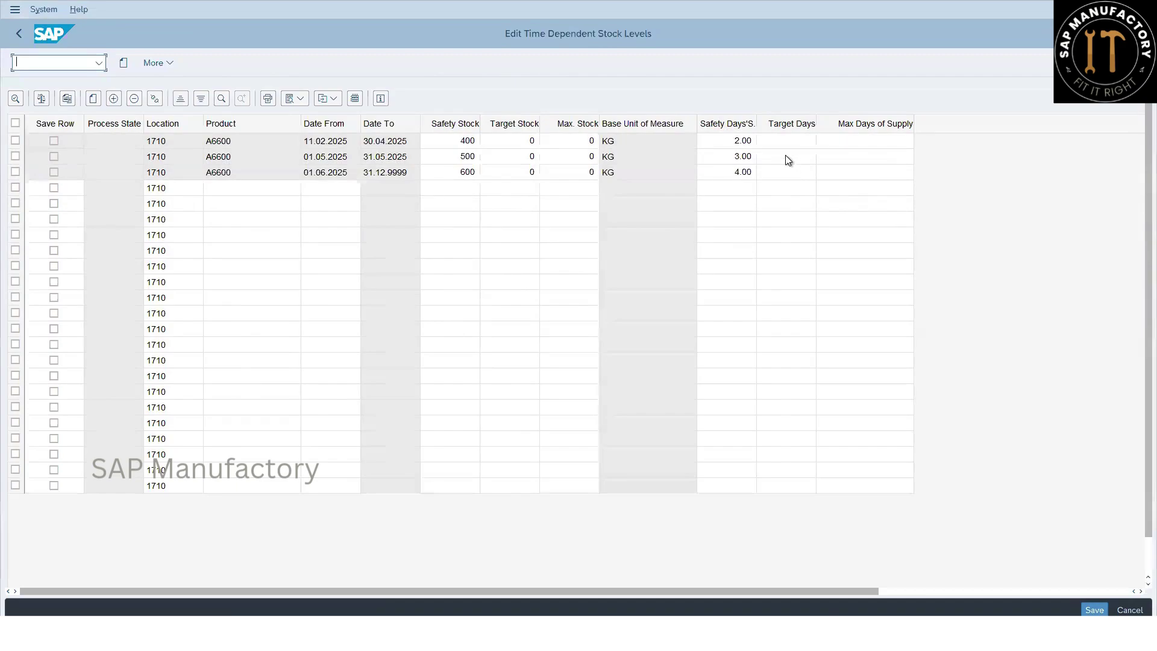
pyautogui.click(390, 159)
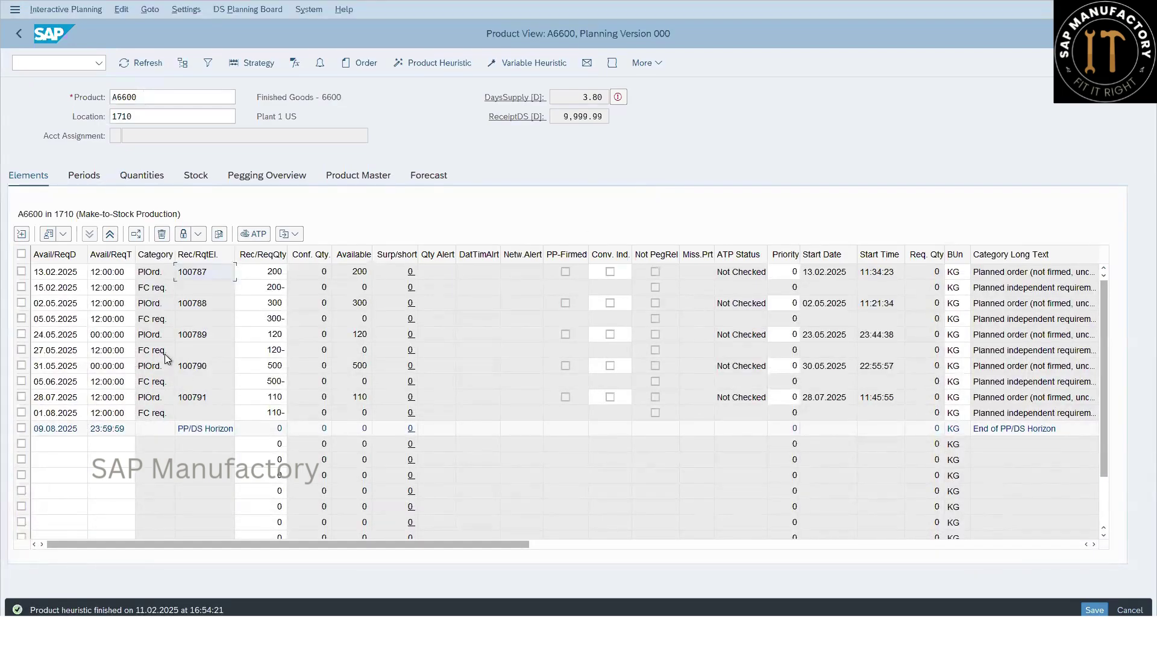
pyautogui.click(143, 355)
pyautogui.click(66, 334)
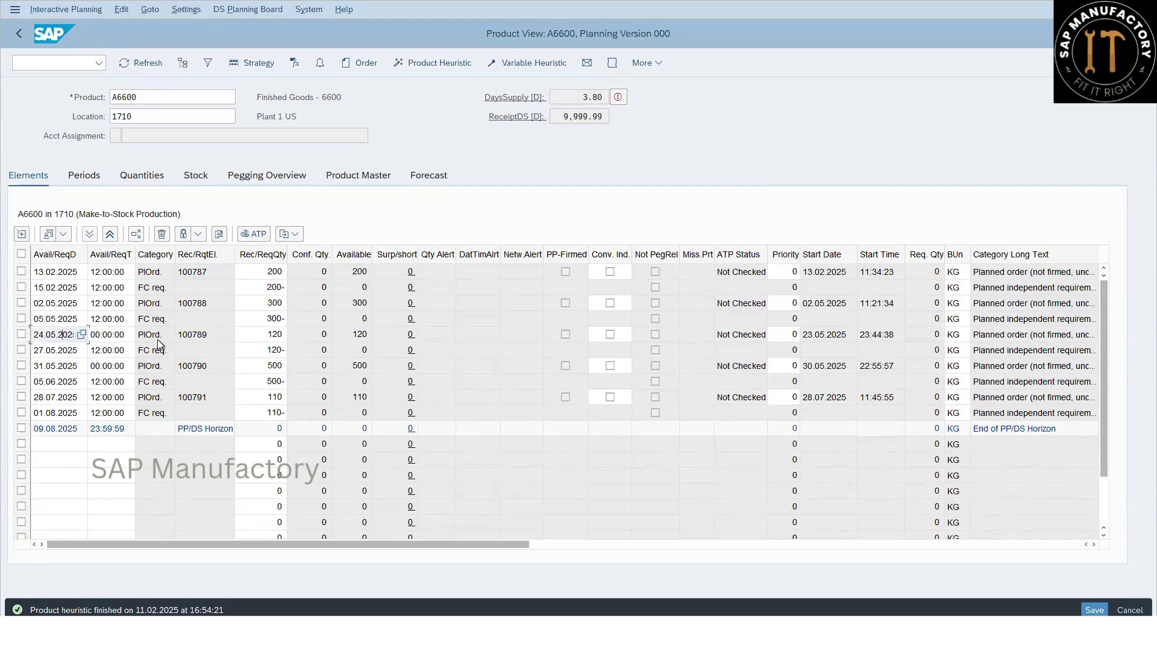
pyautogui.click(178, 339)
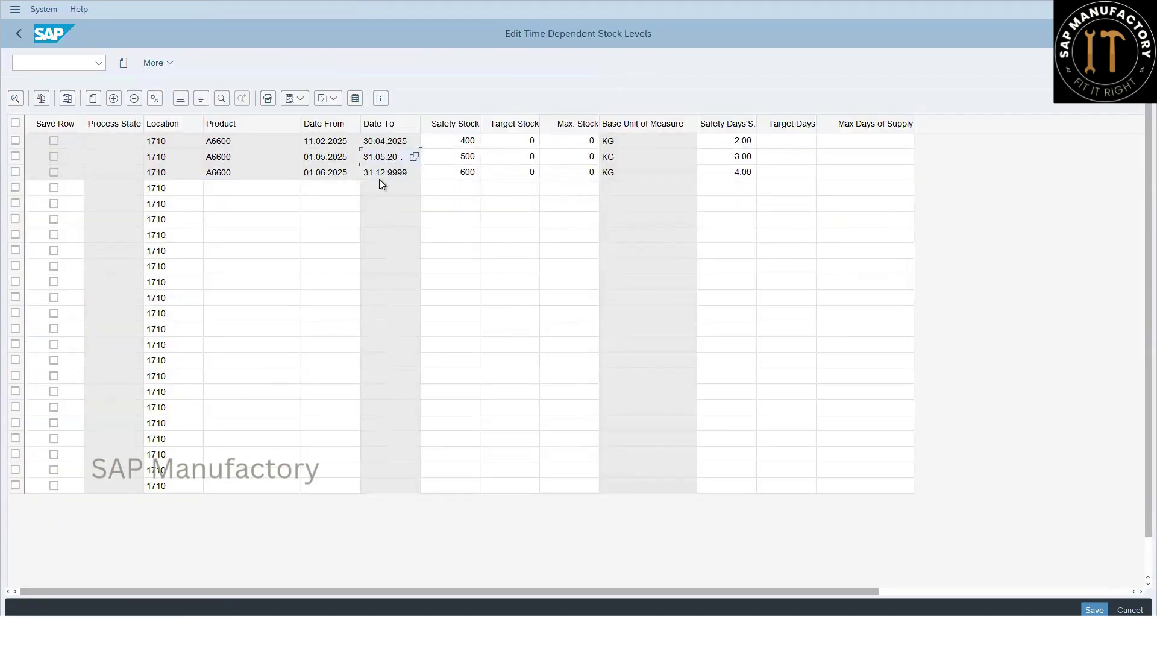
pyautogui.click(347, 178)
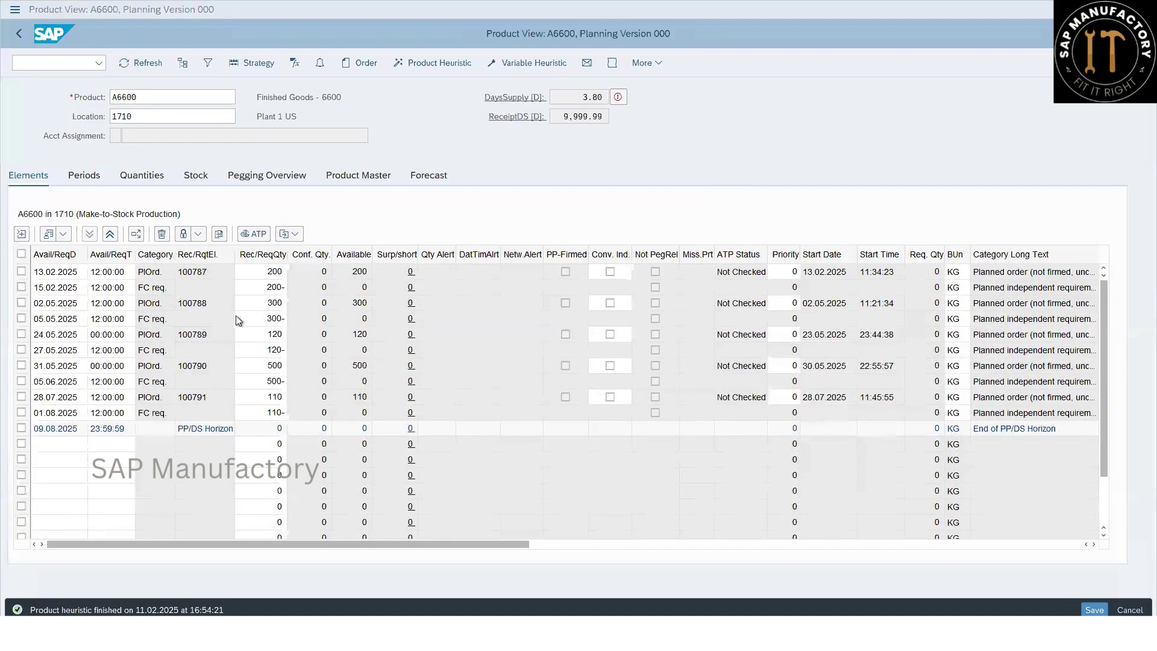
pyautogui.click(148, 413)
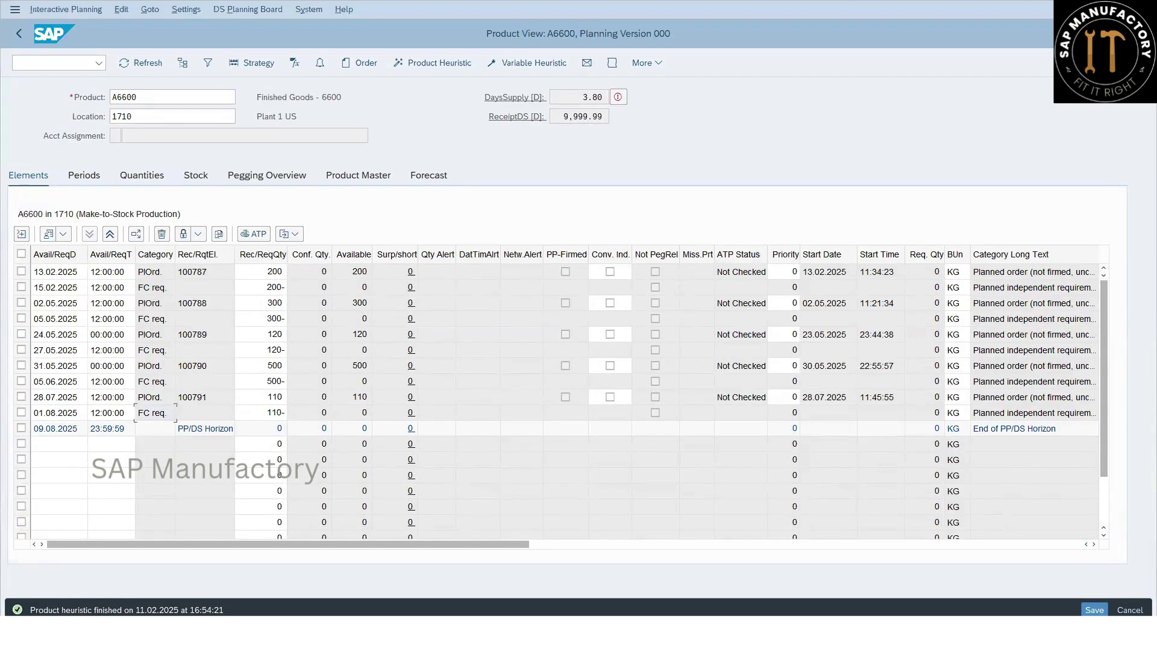
# Check the system calendar through July 2025 against the planned orders' availability dates and their forecast requirement dates.
pyautogui.press('super+alt+d')
pyautogui.click(1134, 413)
pyautogui.click(1134, 414)
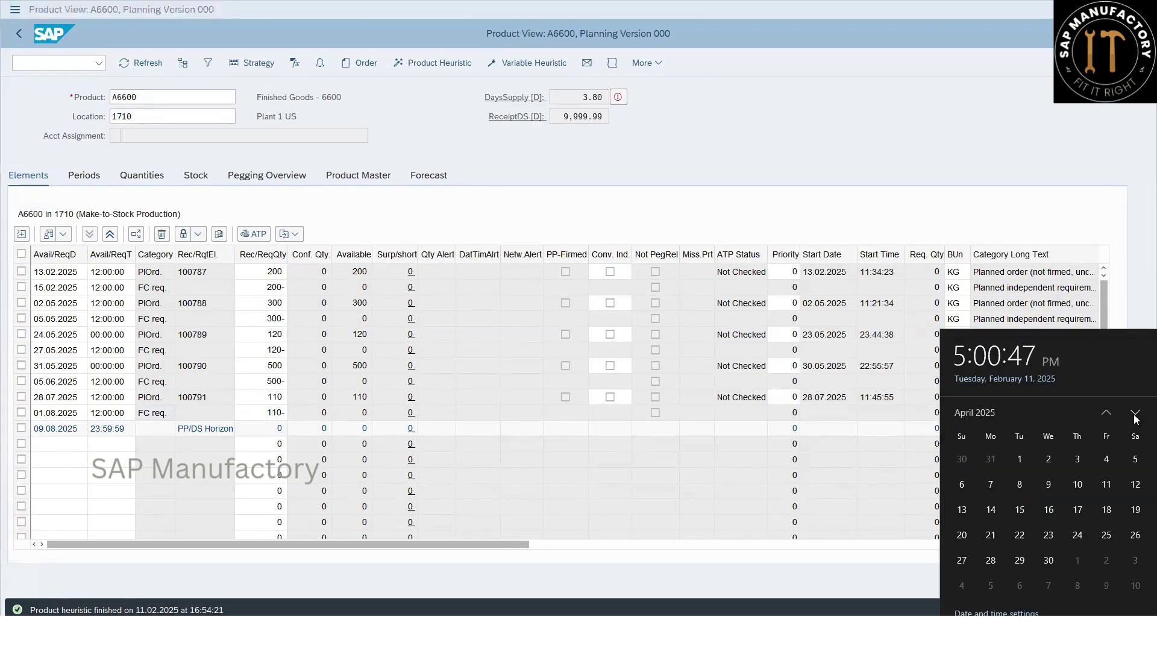
pyautogui.click(1135, 414)
pyautogui.click(1135, 414)
pyautogui.click(1135, 415)
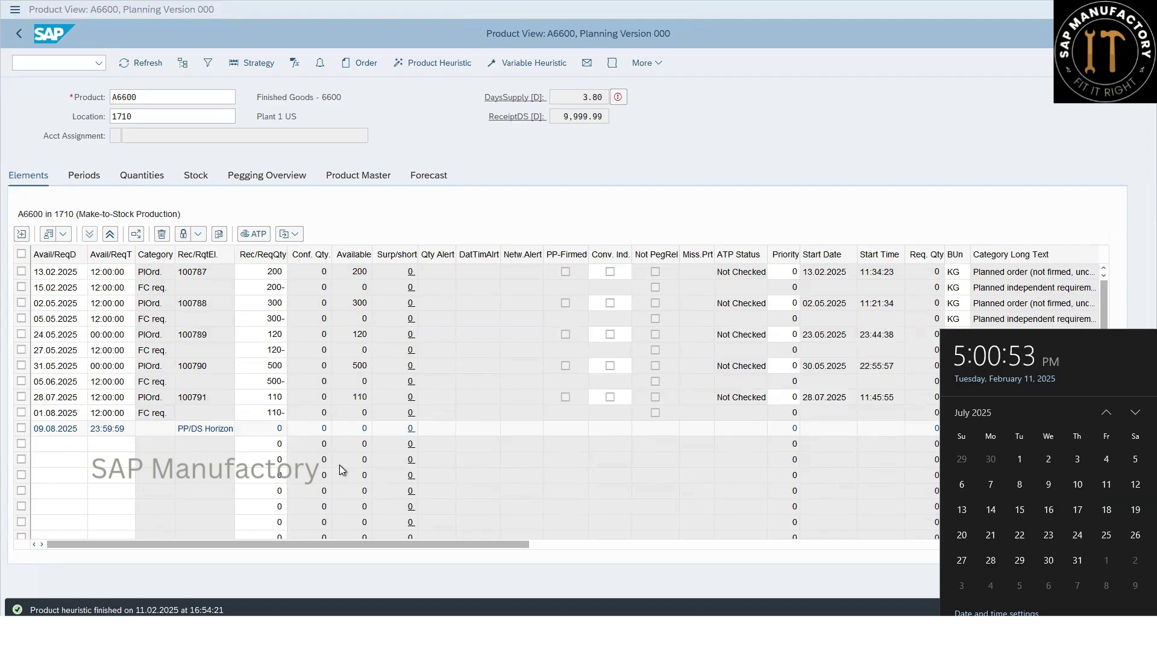
pyautogui.click(555, 479)
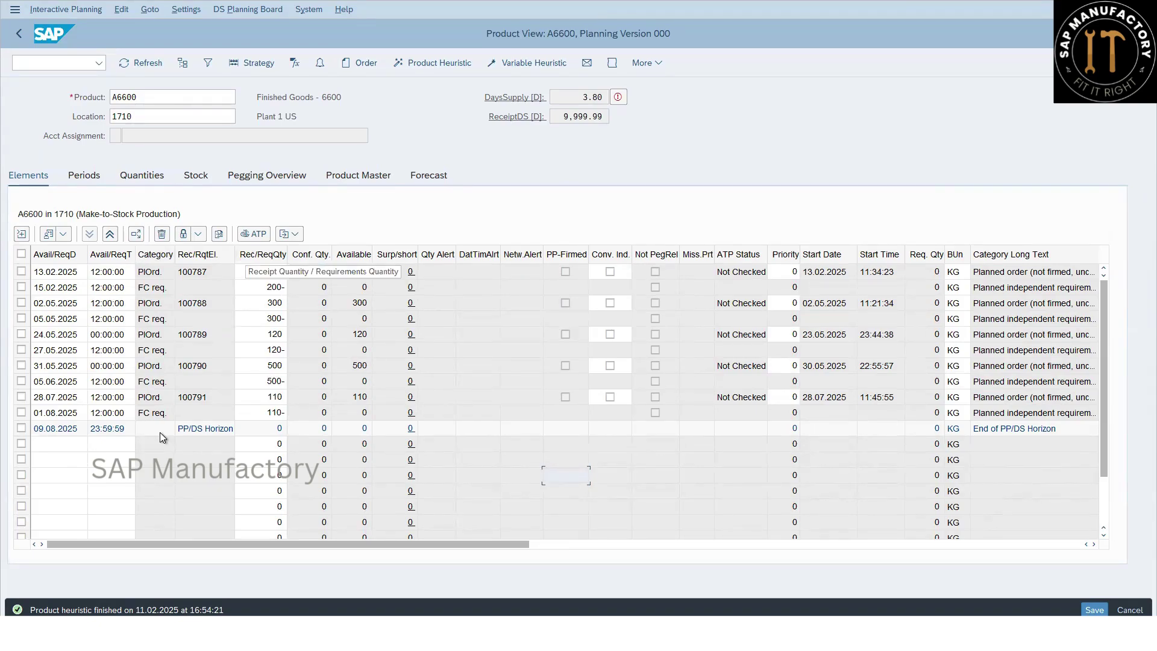
# Leave the product view without saving the planned orders and open the Advanced Planning data of material A6600 in plant 1710.
pyautogui.click(20, 33)
pyautogui.click(330, 317)
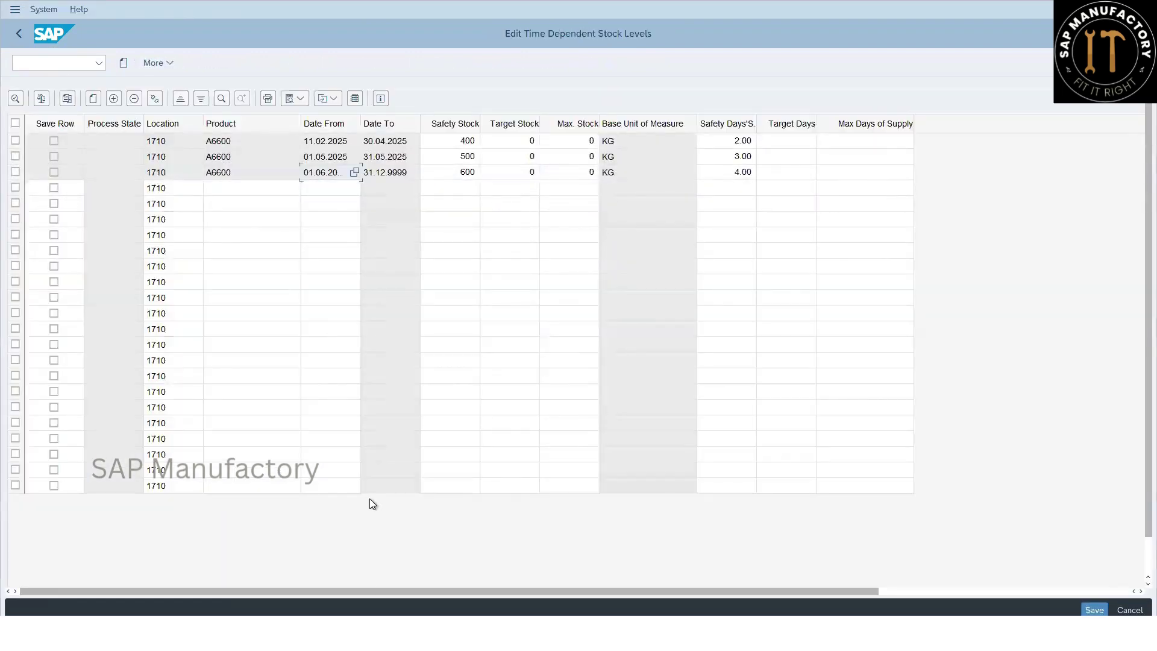
pyautogui.click(373, 594)
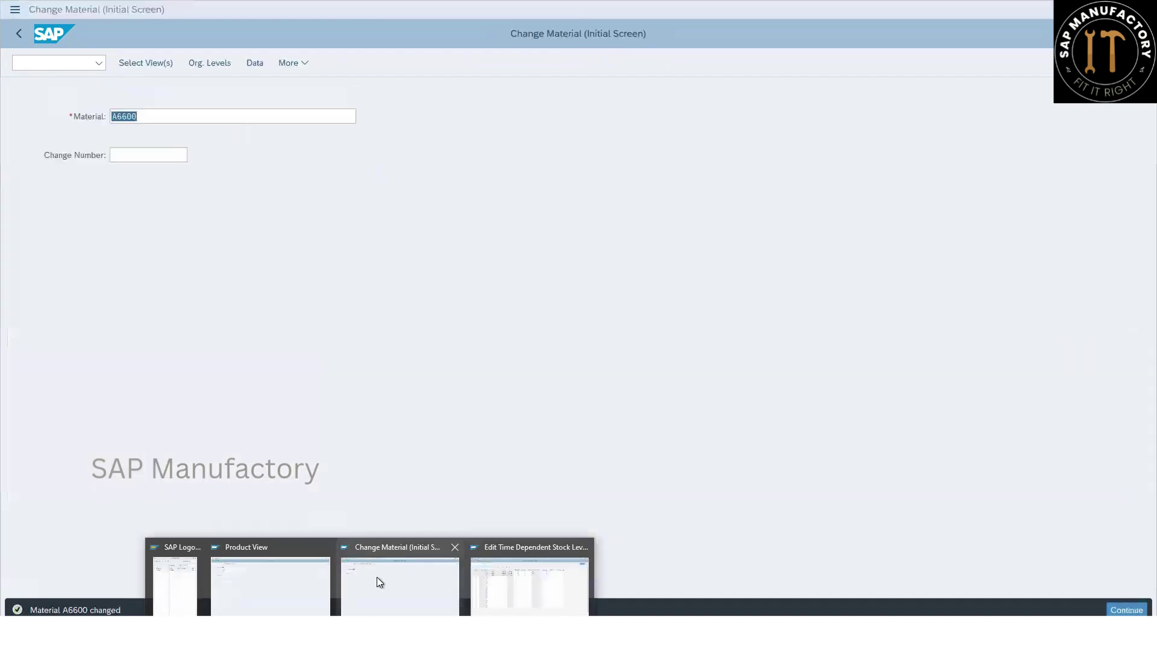
pyautogui.press('Return')
pyautogui.press('Return')
pyautogui.press('Return')
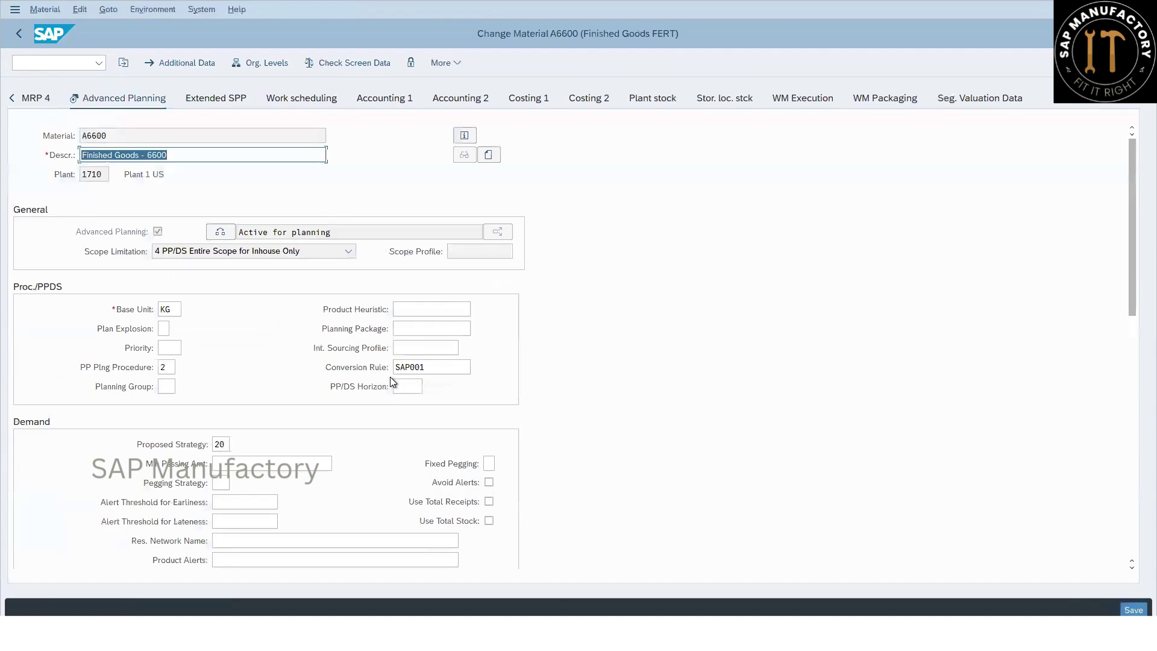
# Set the Safety Stock Method to MM, the maximum of MB and MZ, and save the material.
pyautogui.scroll(-3, 358, 364)
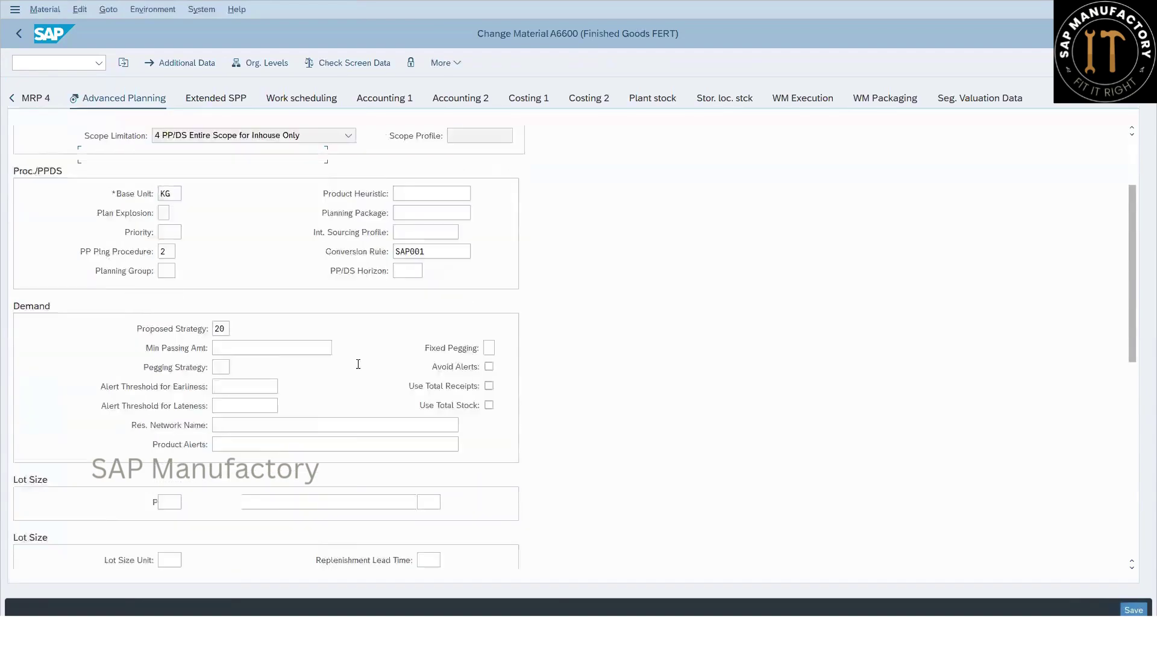
pyautogui.scroll(-8, 358, 364)
pyautogui.click(167, 271)
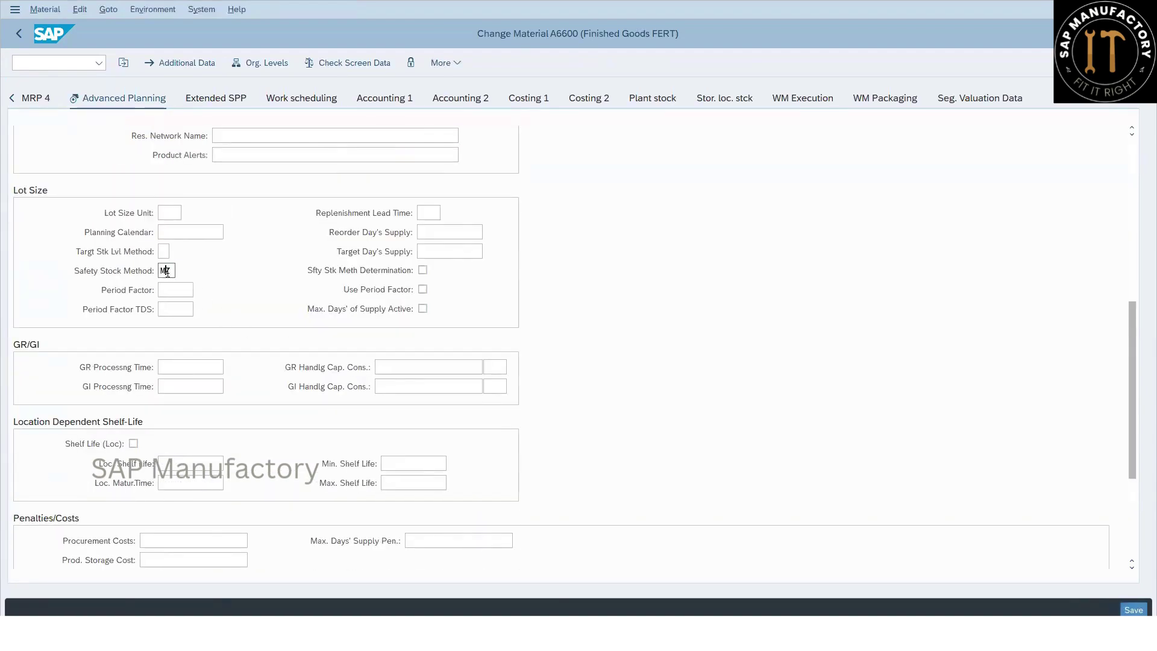
pyautogui.click(184, 270)
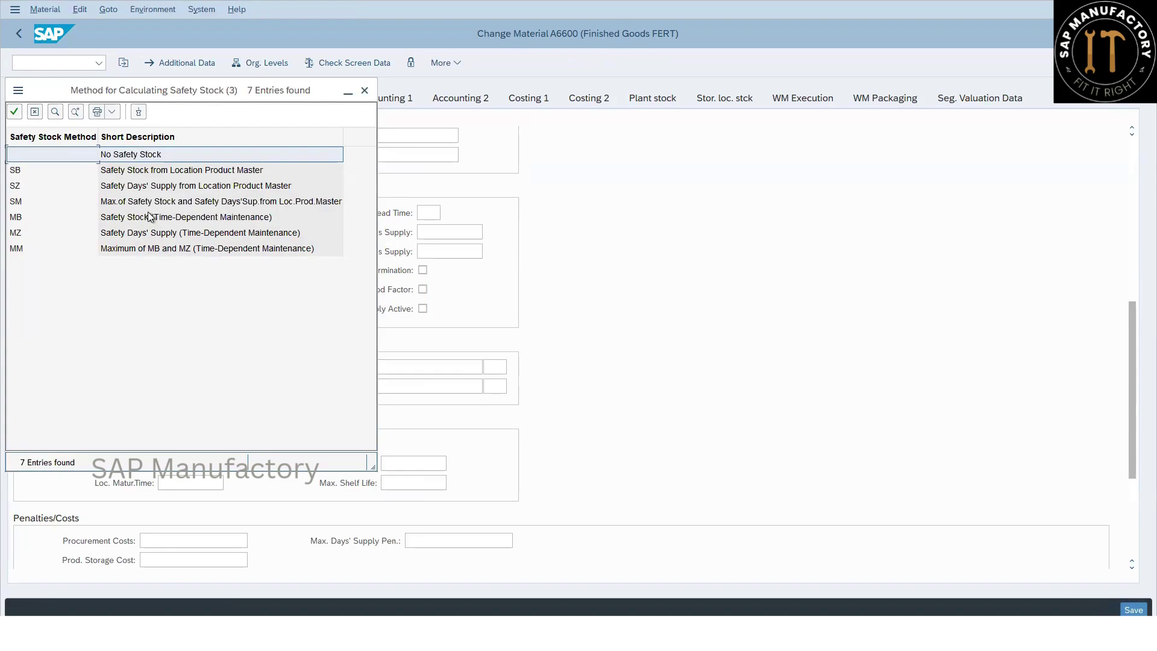
pyautogui.doubleClick(143, 251)
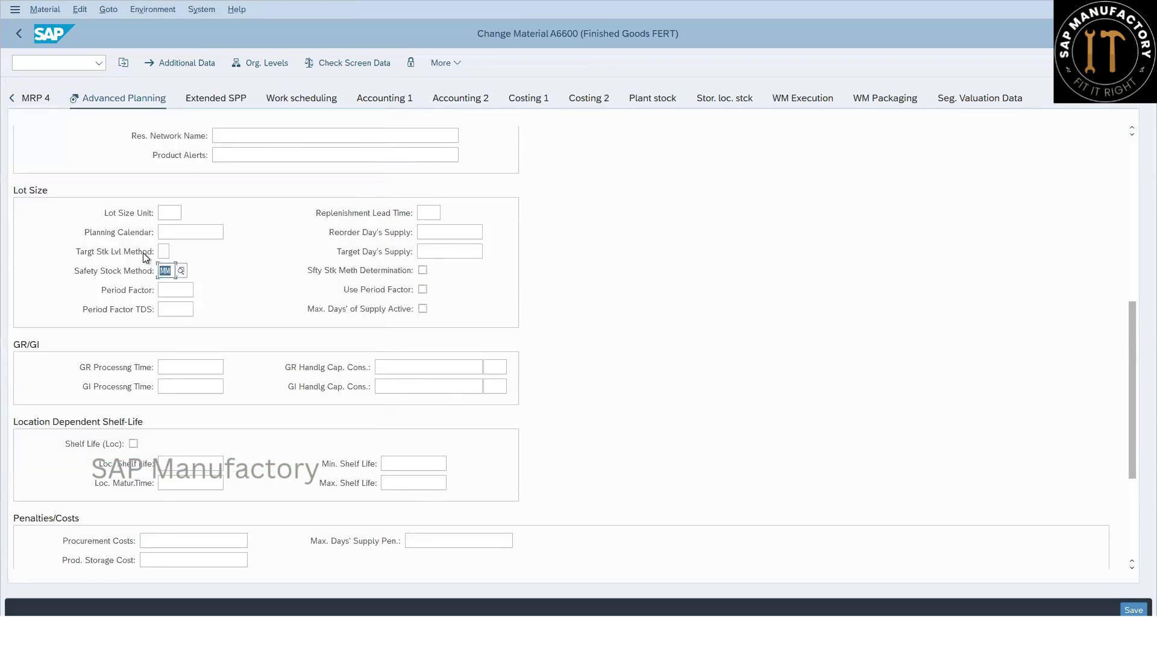
pyautogui.press('Return')
pyautogui.press('Return')
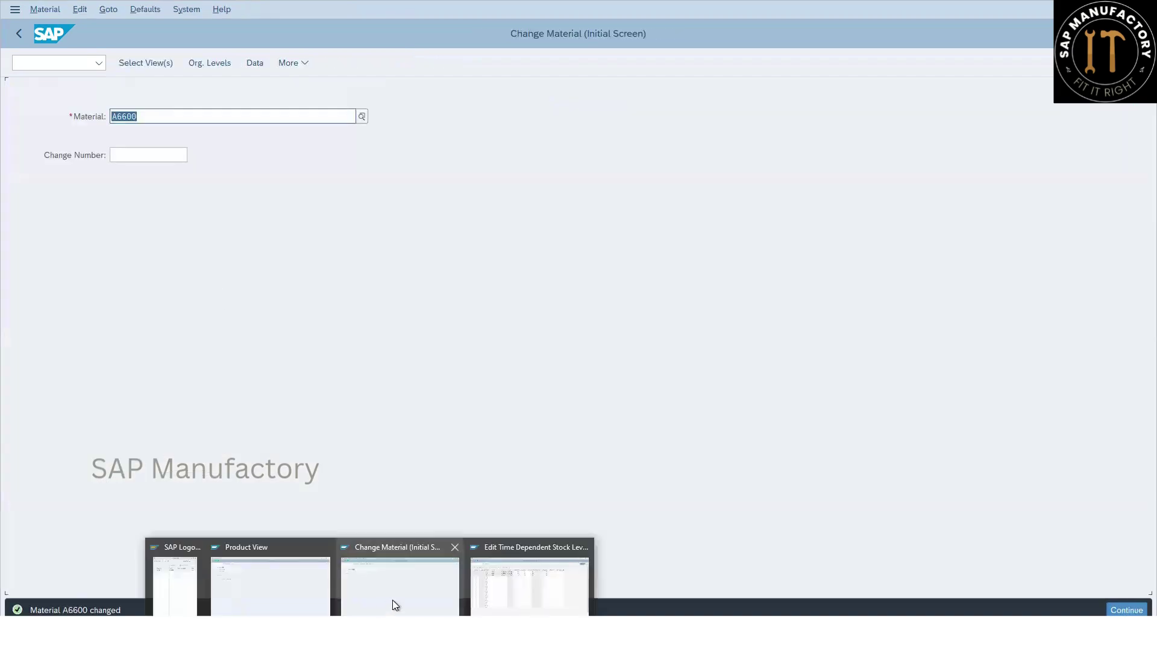
# Reload the time-dependent stock levels for A6600 at location 1710 to review safety stock and safety days' supply per period.
pyautogui.click(536, 575)
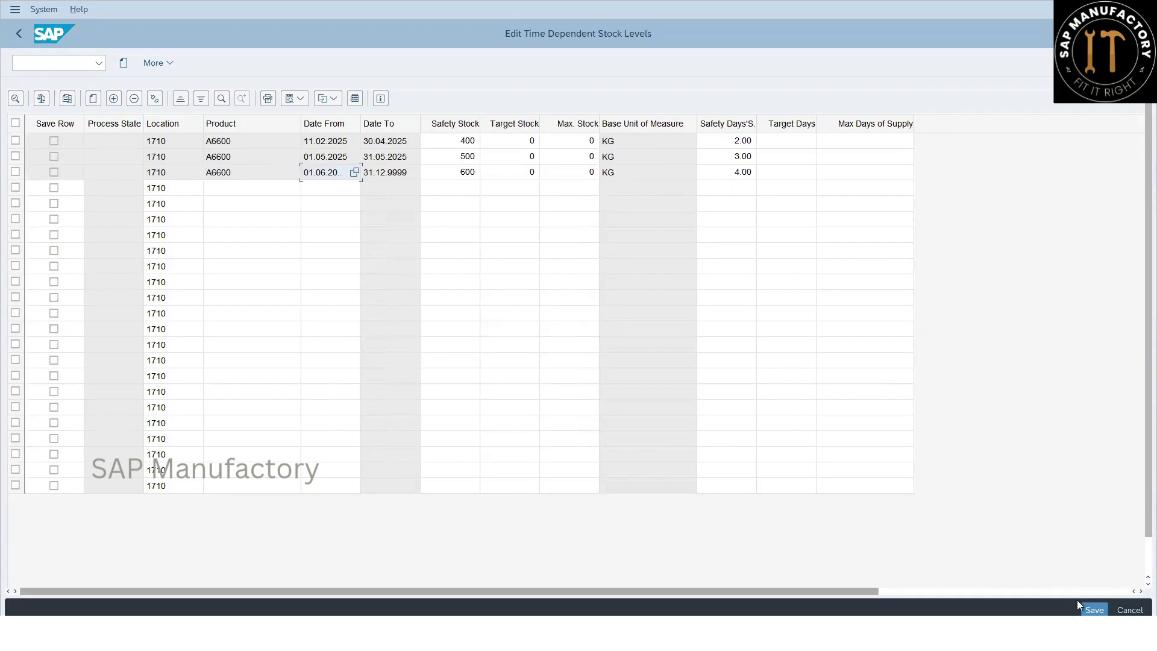
pyautogui.press('Return')
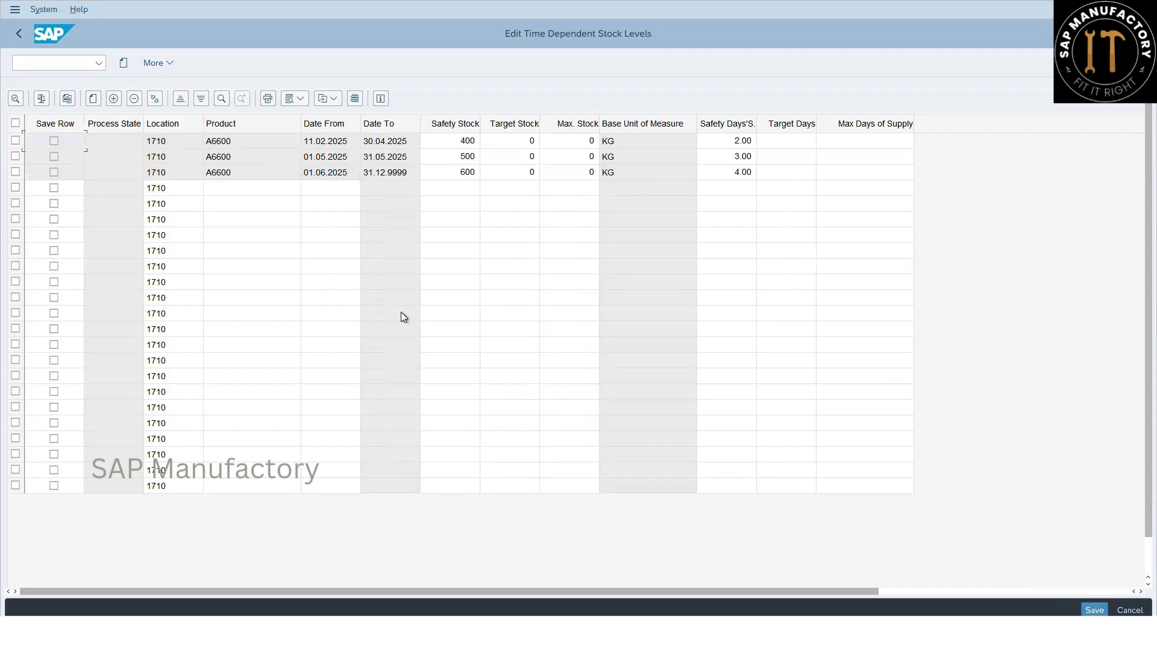
pyautogui.click(20, 32)
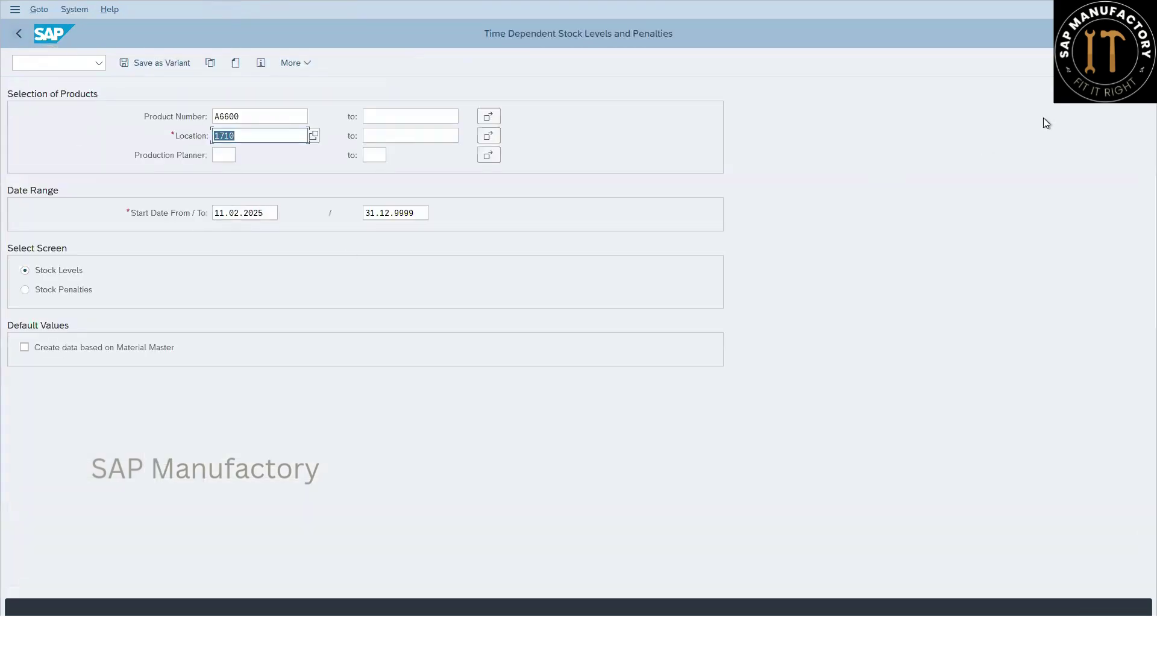
pyautogui.press('F8')
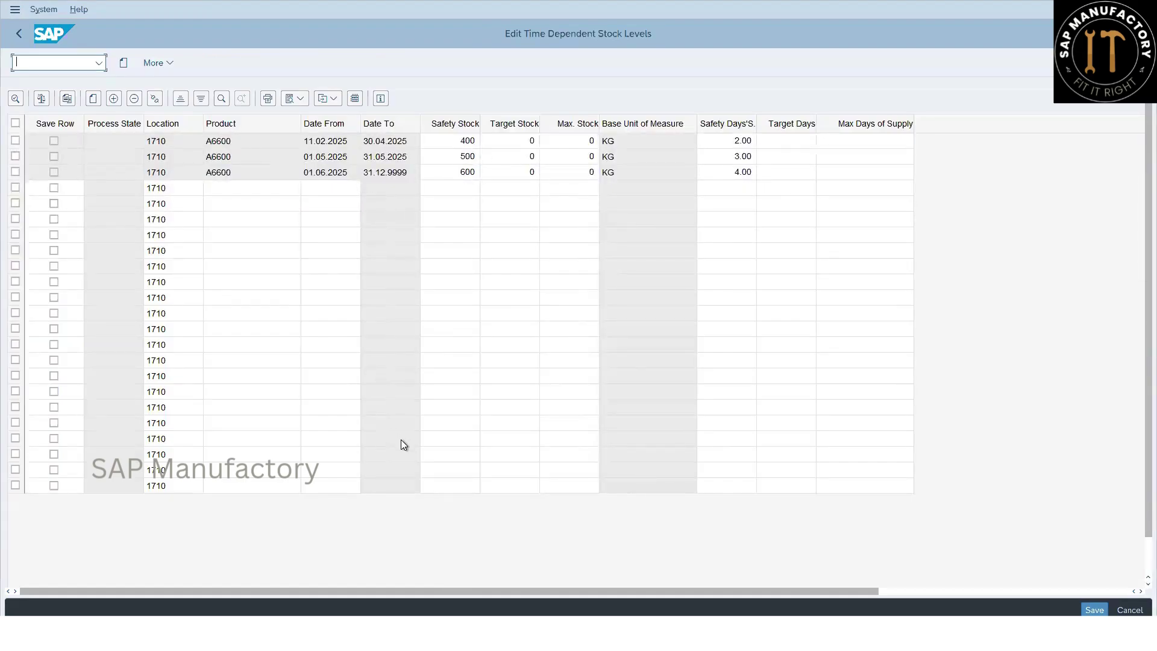
# Load the product view of A6600 at location 1710 in planning version 000 and switch it to change mode.
pyautogui.moveTo(370, 602)
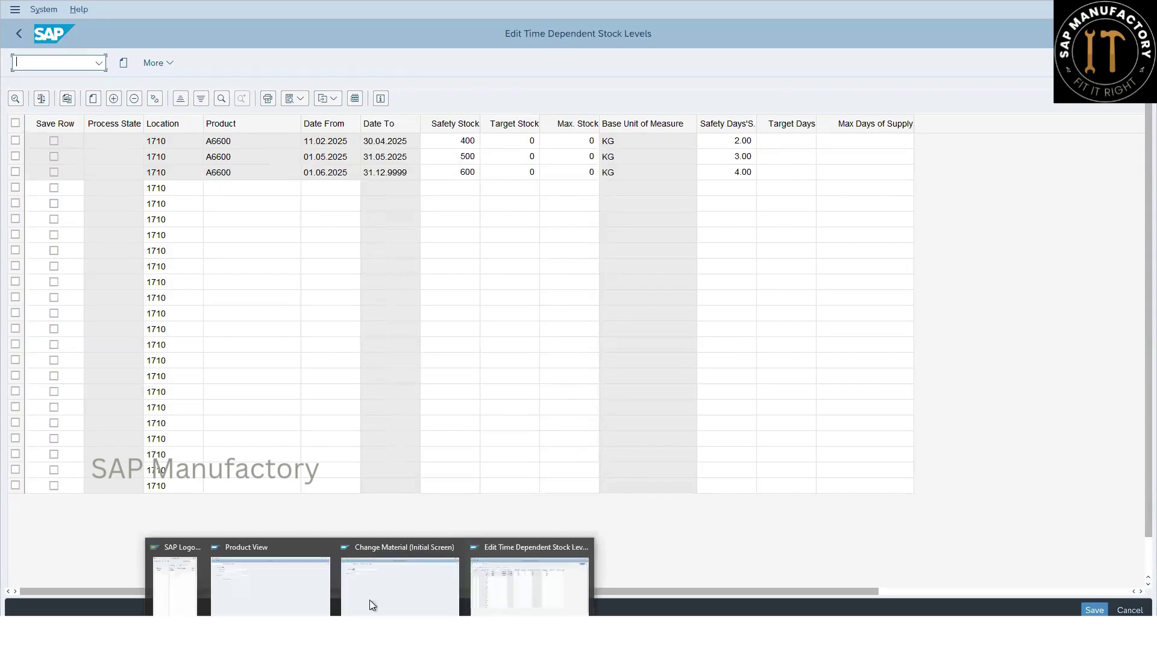
pyautogui.click(295, 559)
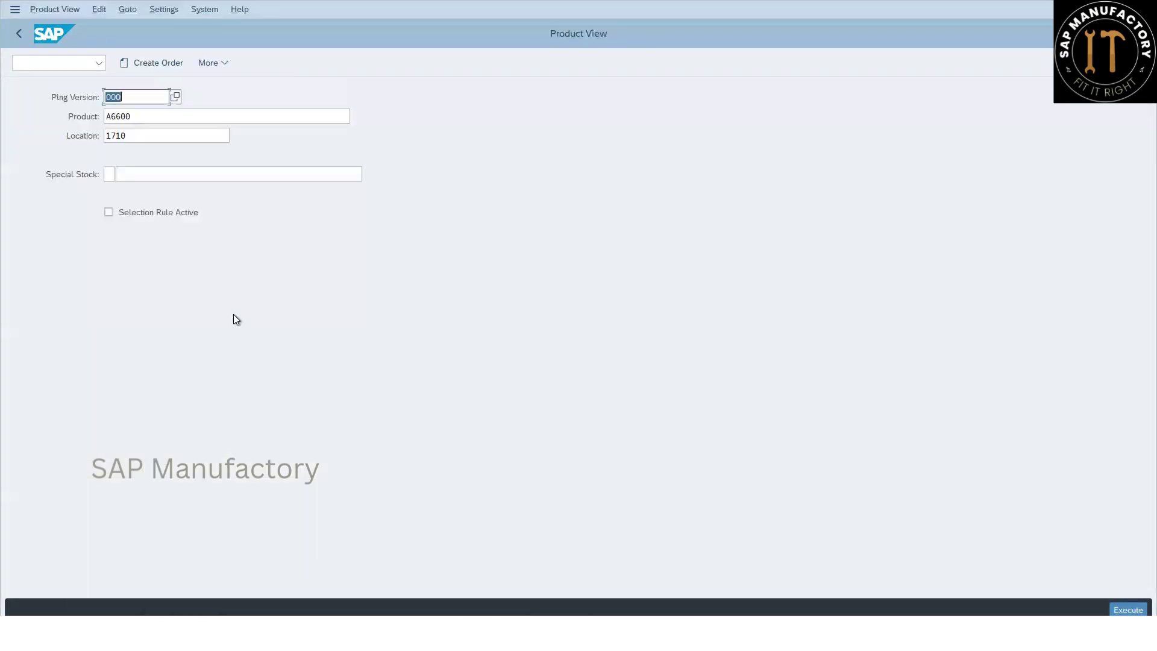
pyautogui.press('Return')
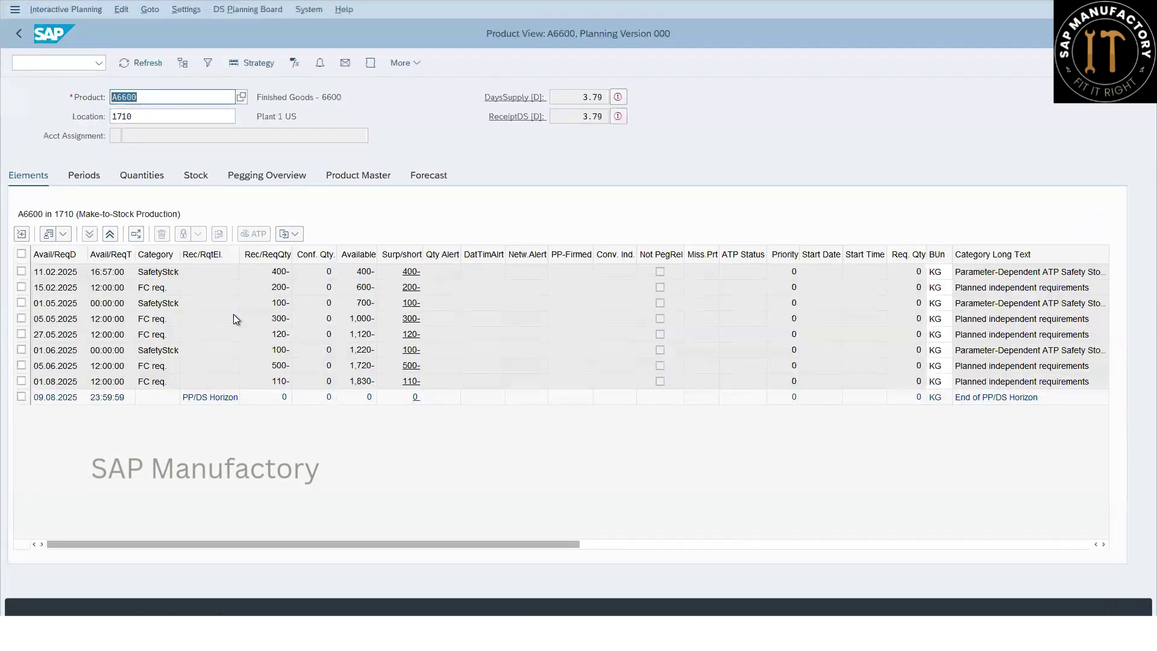
pyautogui.click(176, 305)
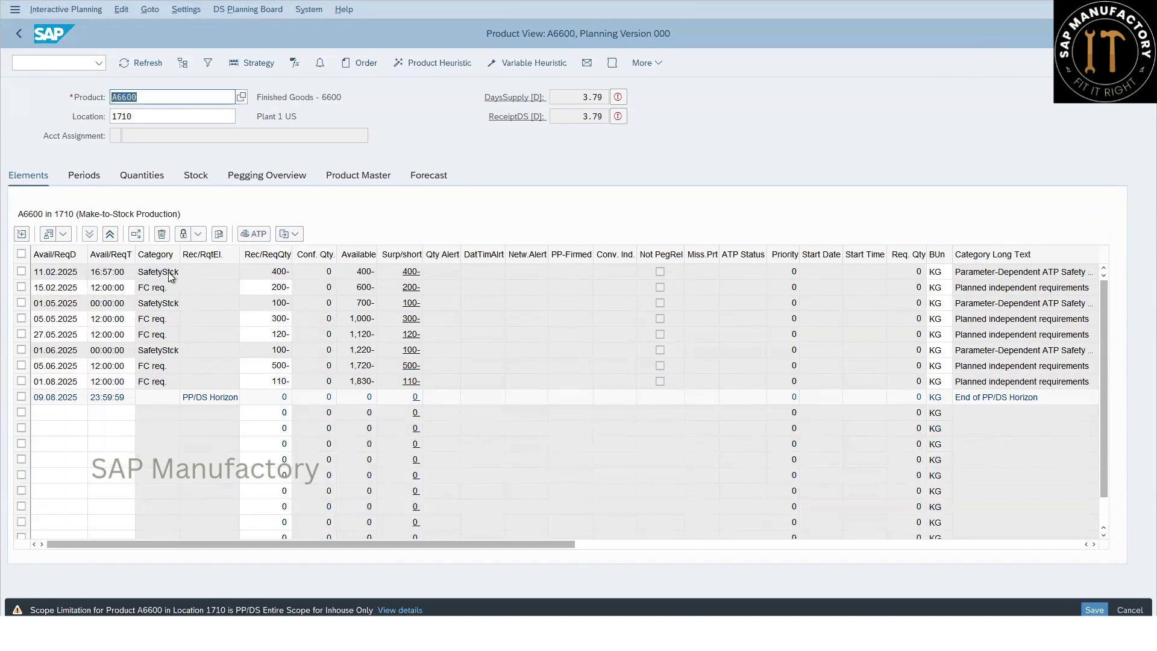
# Run the product heuristic for A6600 with lot-for-lot procedure after checking the meaning of safety stock method MM.
pyautogui.click(449, 65)
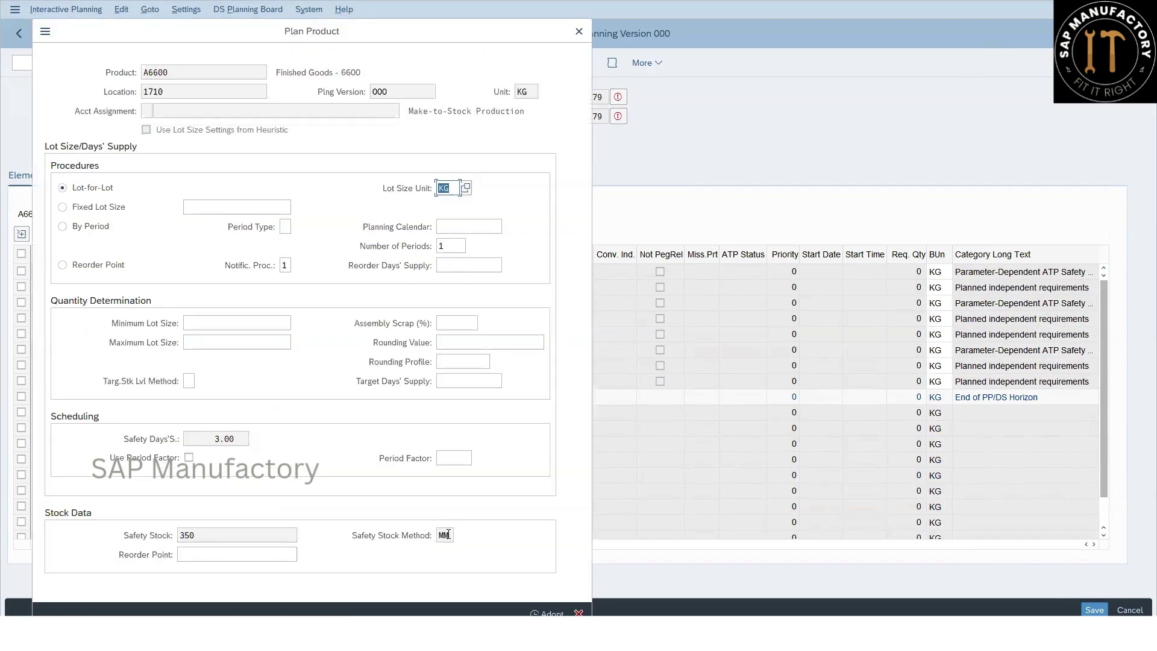
pyautogui.click(448, 533)
pyautogui.click(458, 535)
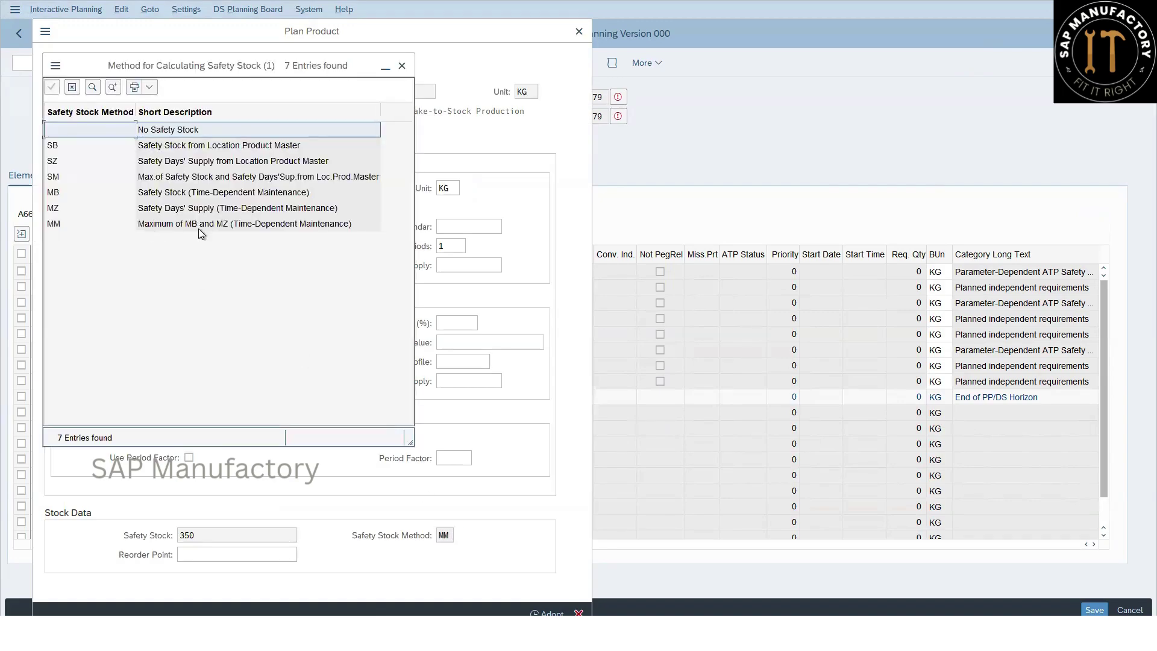
pyautogui.click(402, 65)
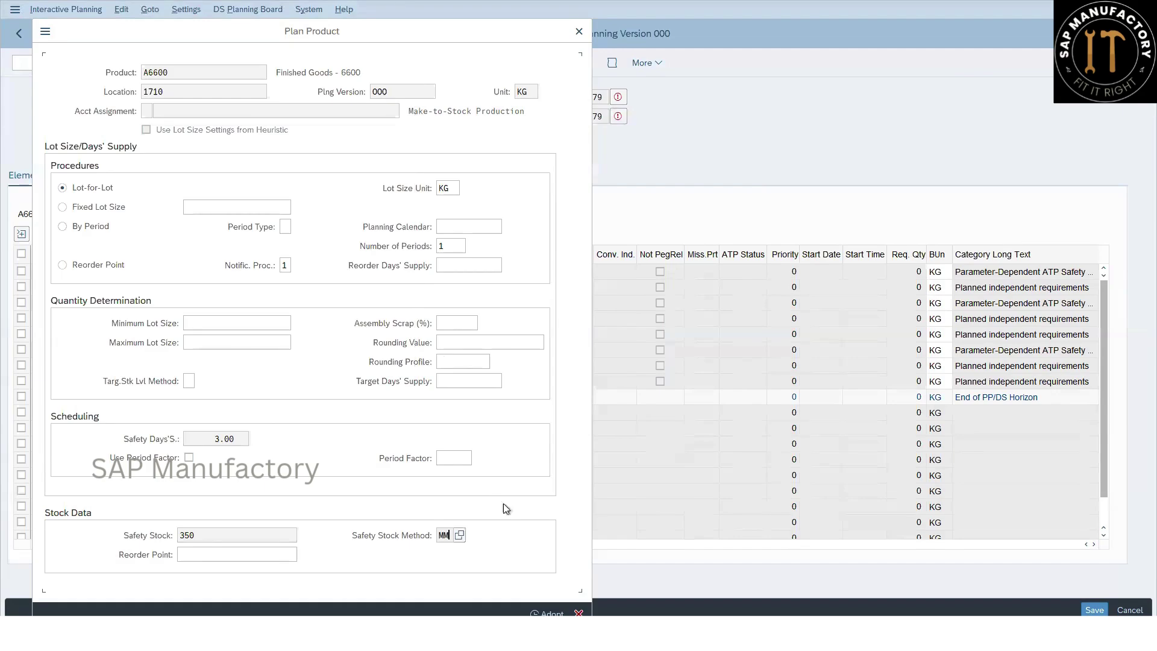
pyautogui.click(548, 610)
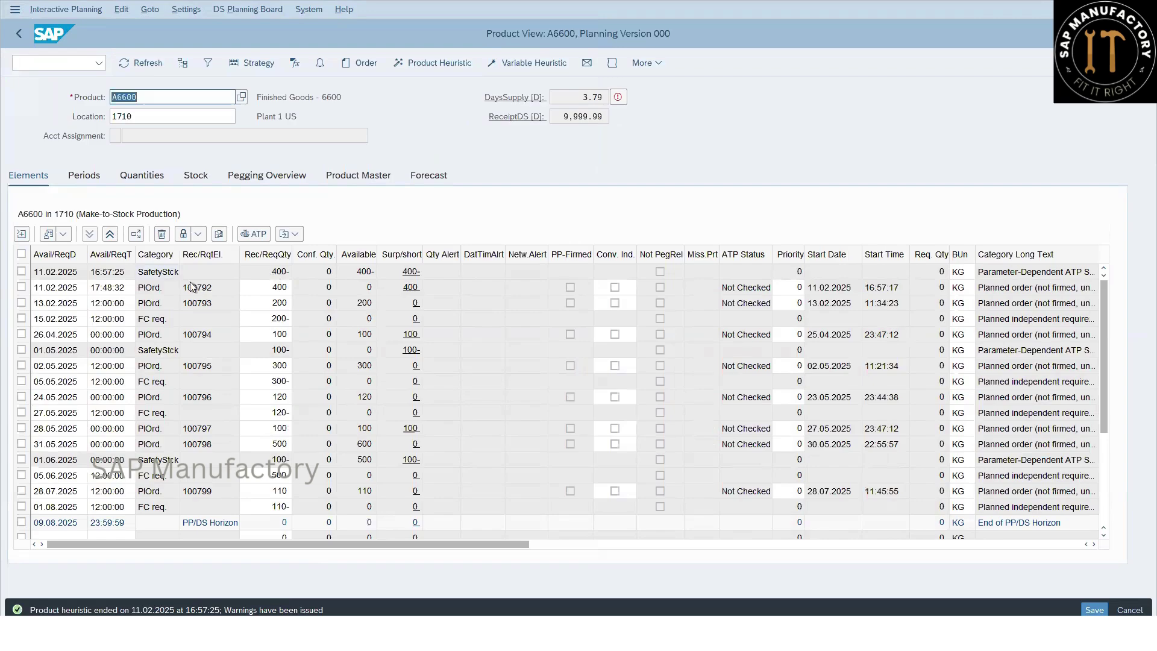
# Compare the new planned orders' dates with the February and May forecast requirements and the maintained safety days' supply.
pyautogui.click(158, 288)
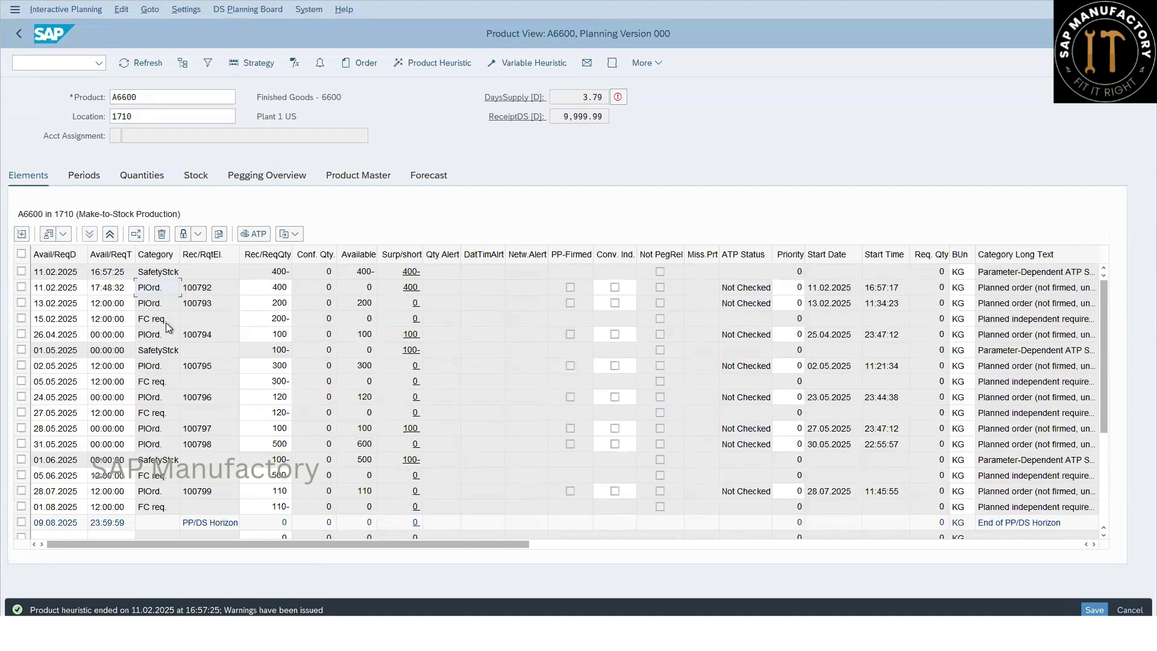
pyautogui.click(79, 309)
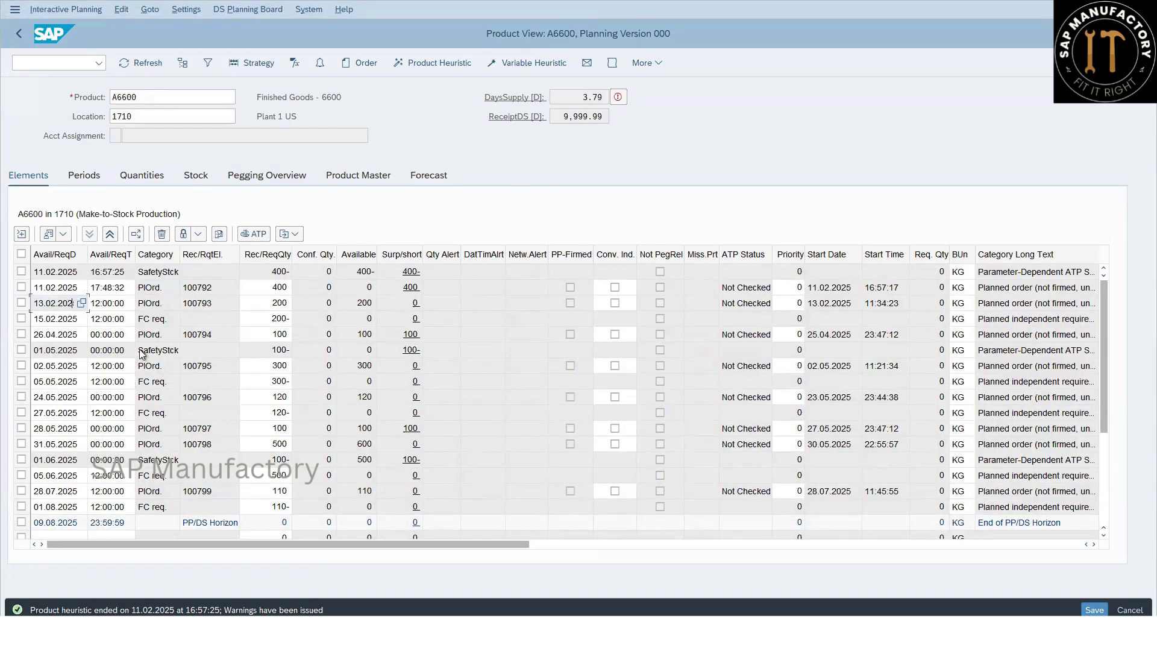
pyautogui.click(59, 383)
pyautogui.click(68, 366)
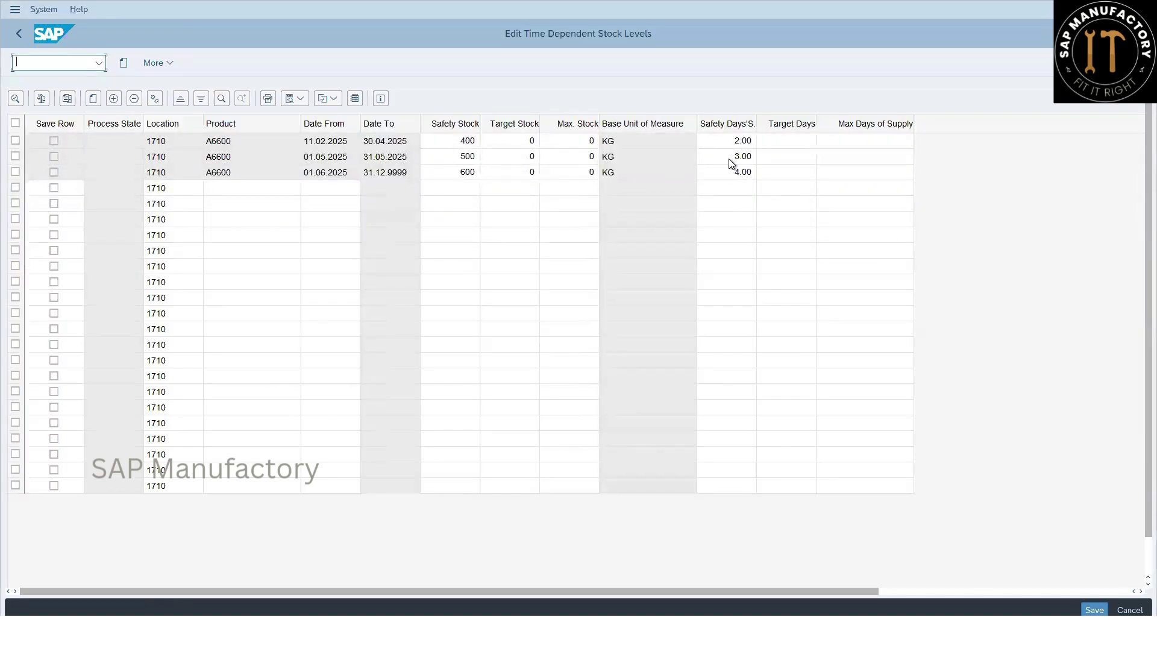
pyautogui.click(735, 175)
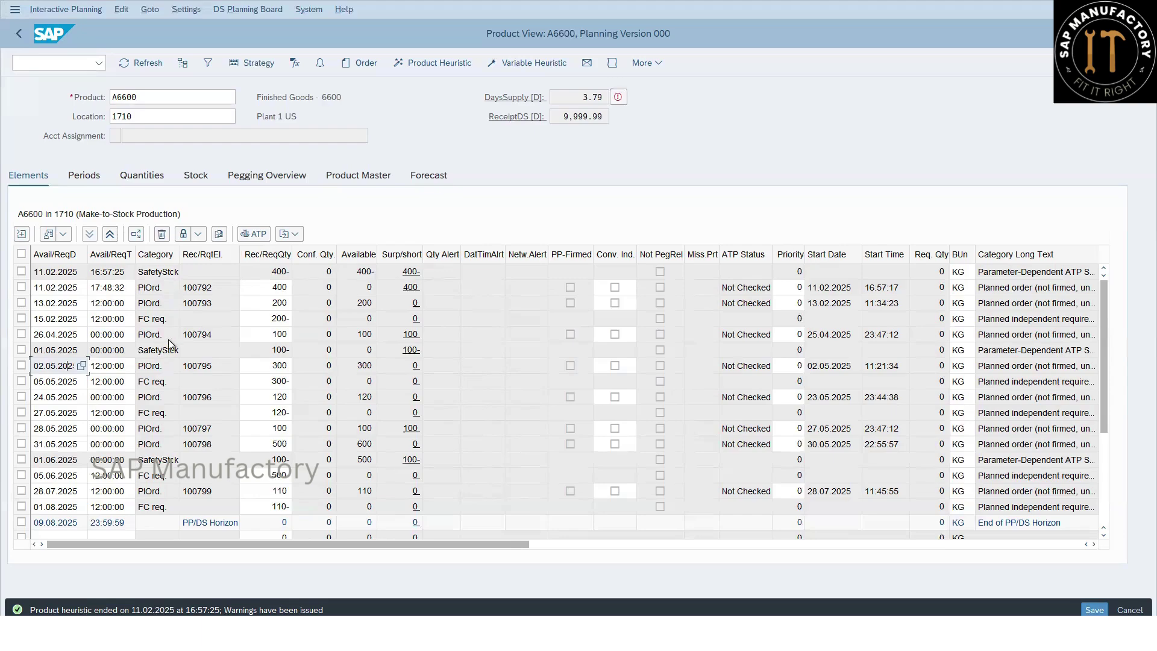
# Compare the planned orders covering the May and June safety stock requirements with the time-dependent safety stock maintained for those periods.
pyautogui.click(276, 334)
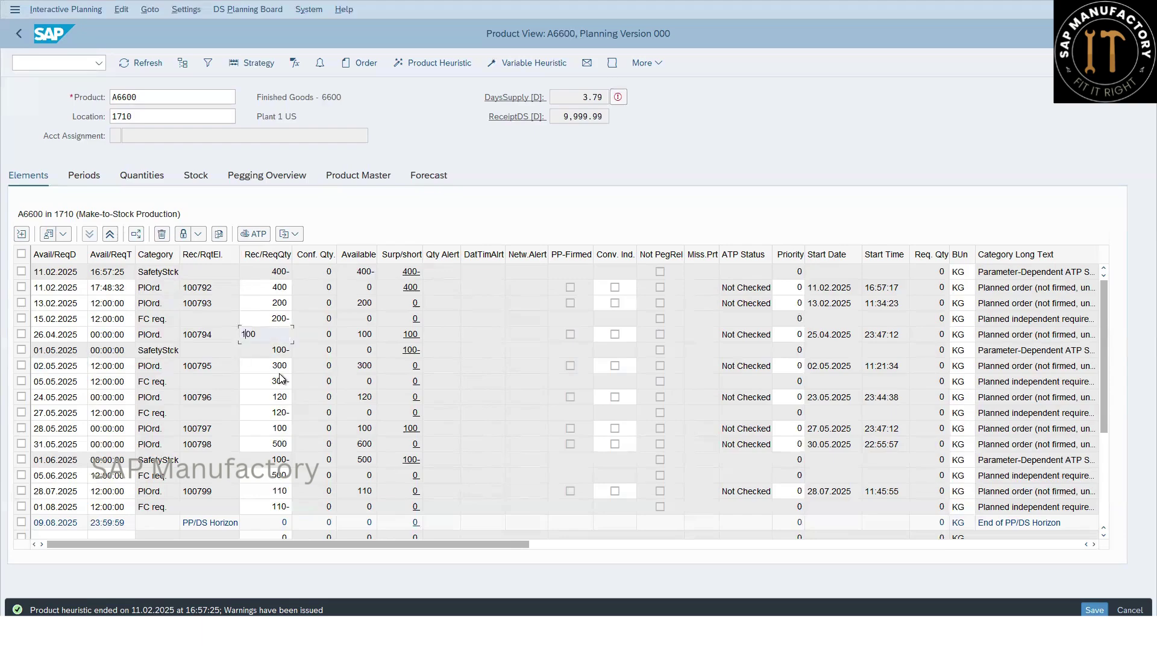
pyautogui.click(318, 342)
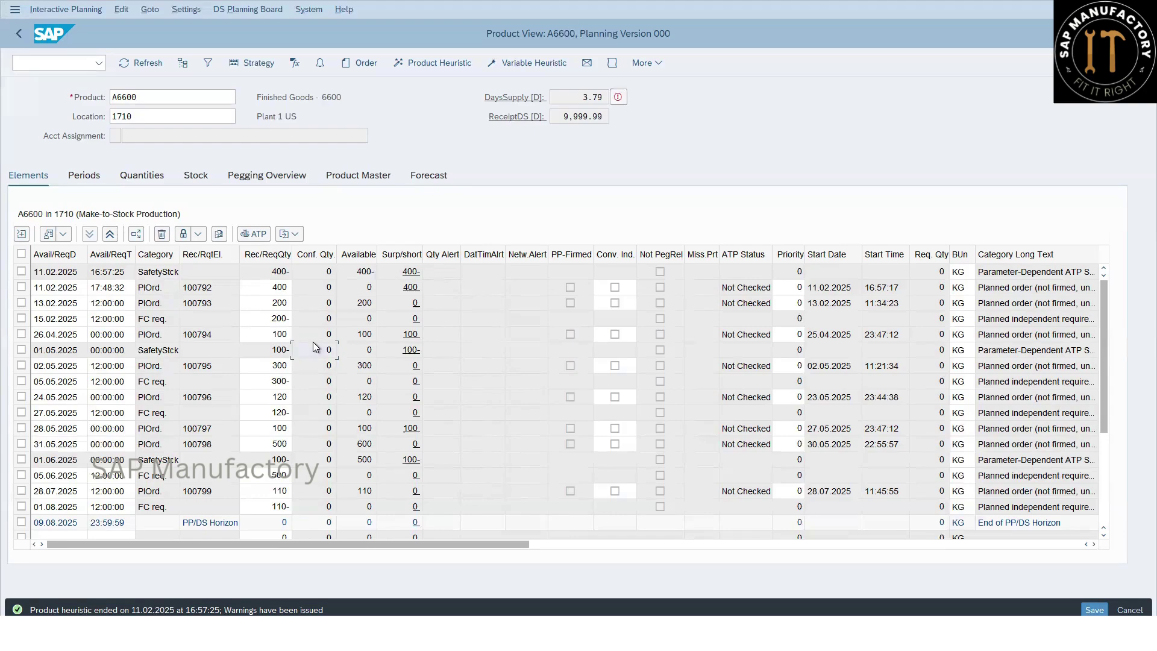
pyautogui.scroll(-3, 315, 347)
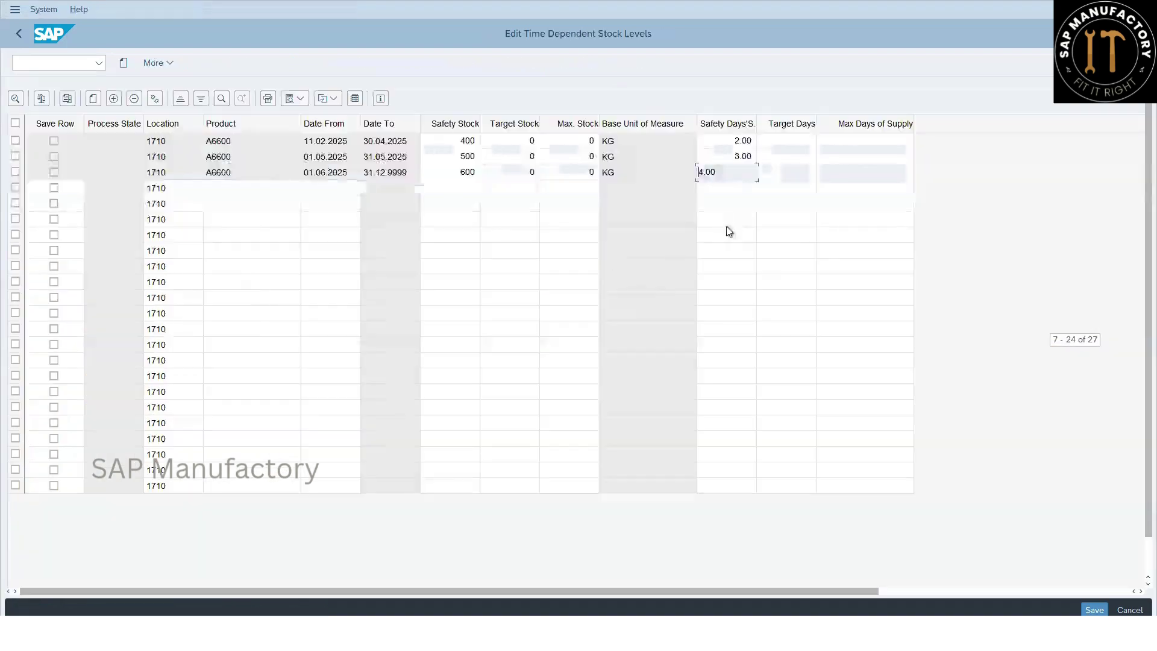
pyautogui.click(775, 205)
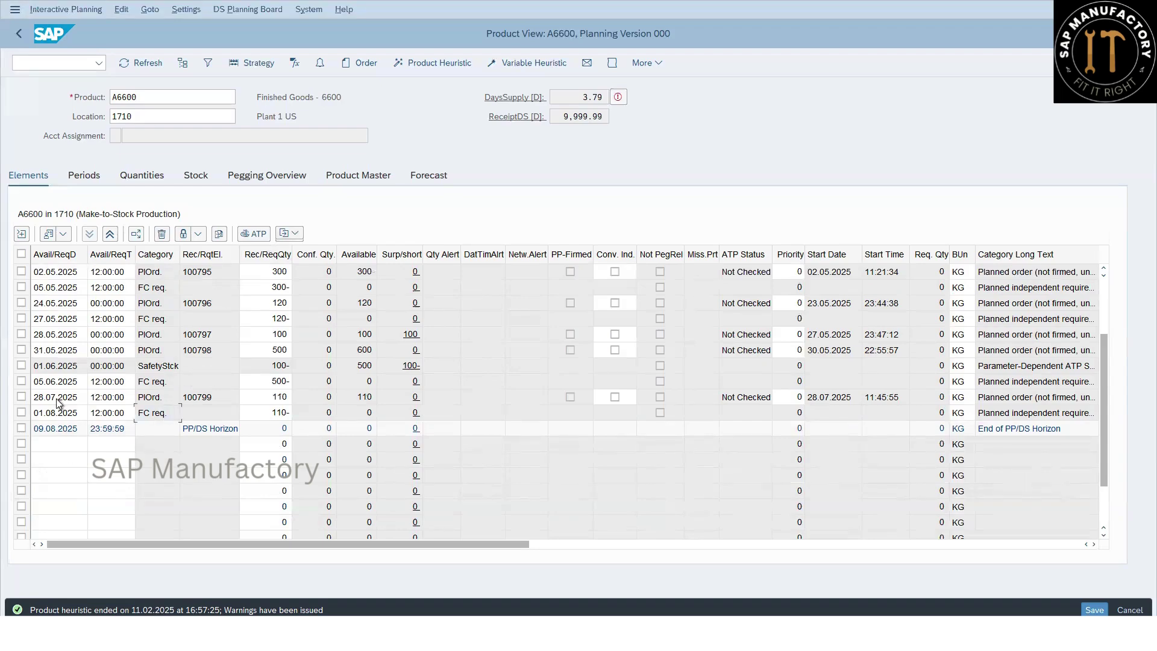
pyautogui.doubleClick(161, 366)
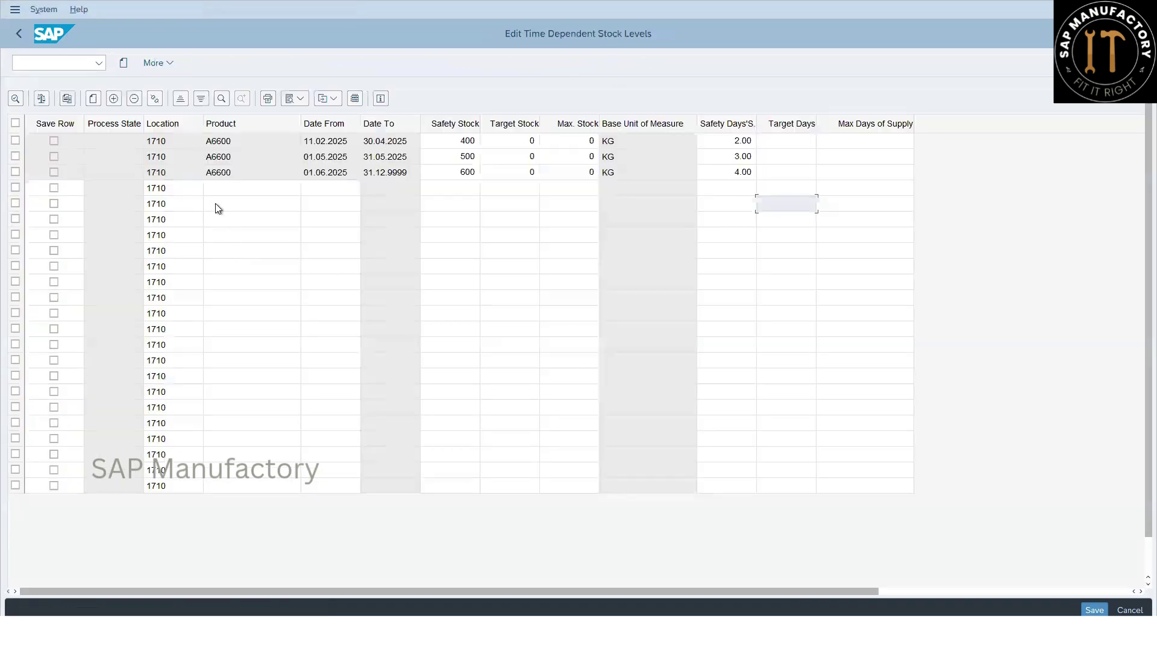
pyautogui.press('F3')
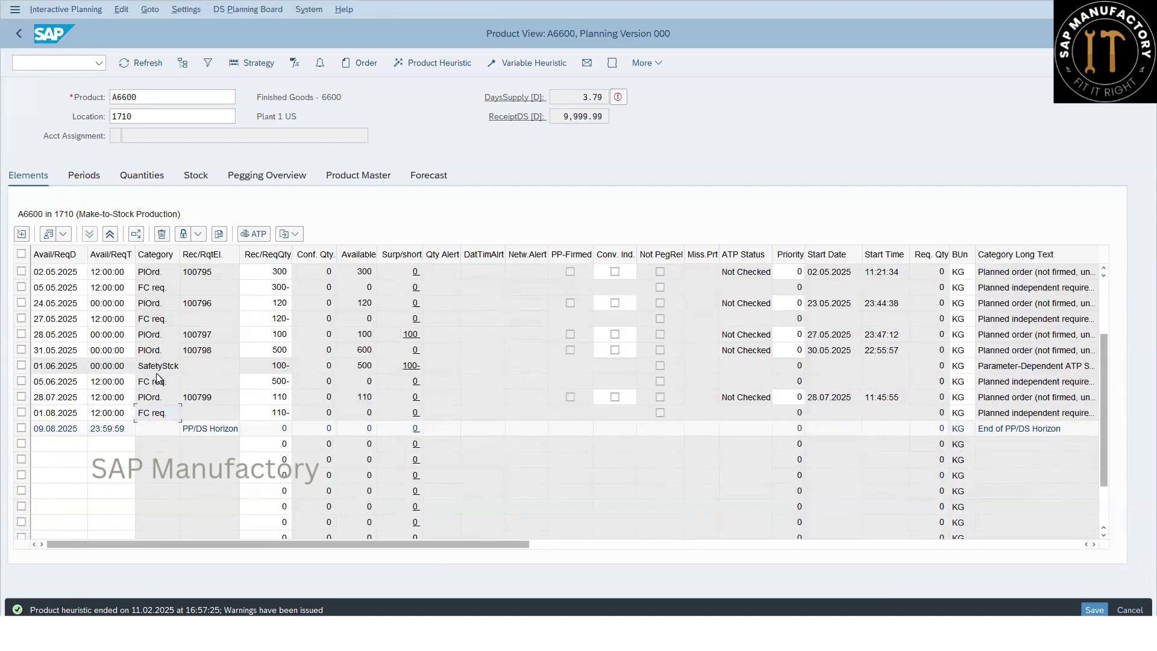
pyautogui.hotkey('alt', 'Tab')
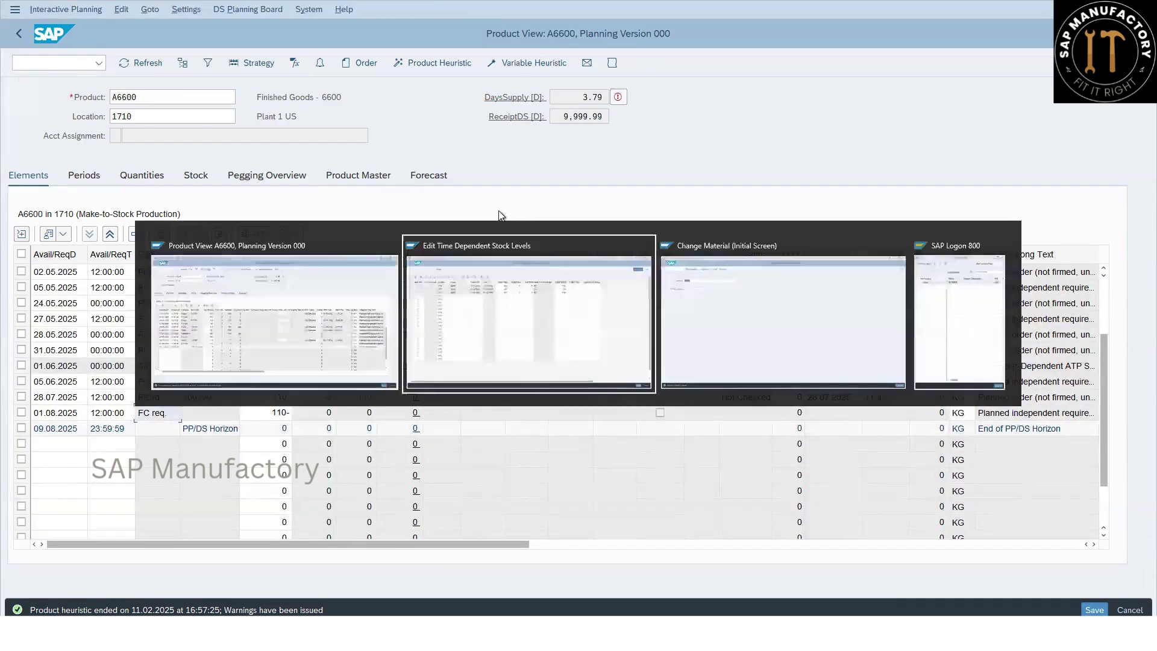
pyautogui.hotkey('alt', 'Tab')
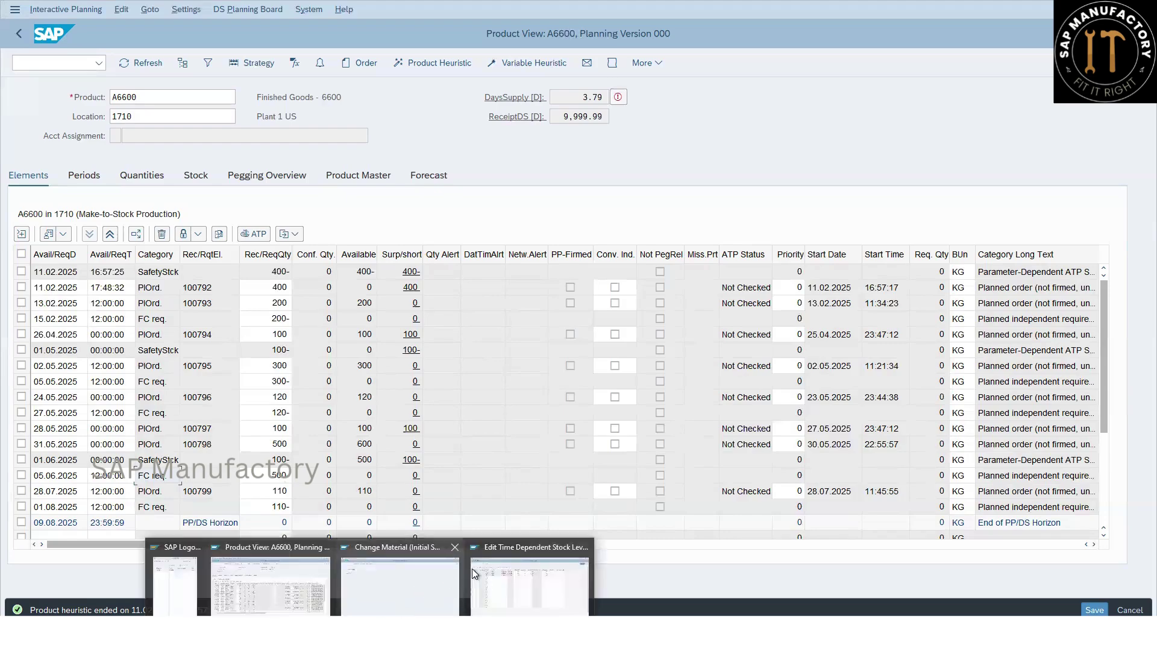
# Check the planned order dates before the June safety stock requirement against the maintained safety days' supply and the May 2025 calendar.
pyautogui.click(522, 568)
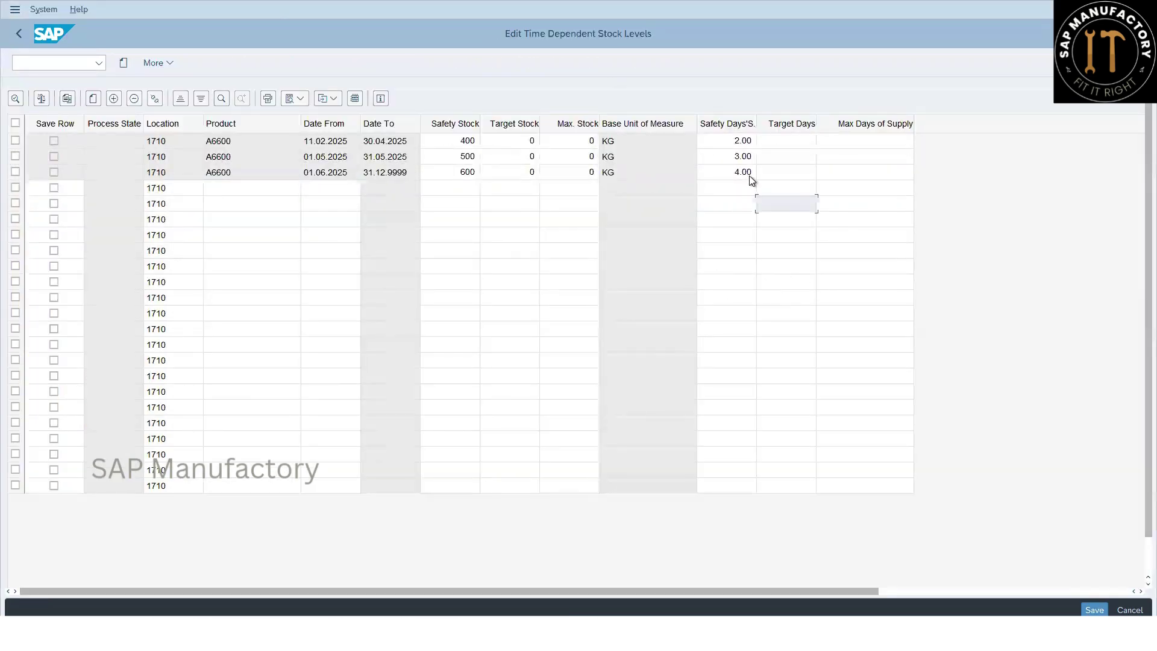
pyautogui.hotkey('alt', 'Tab')
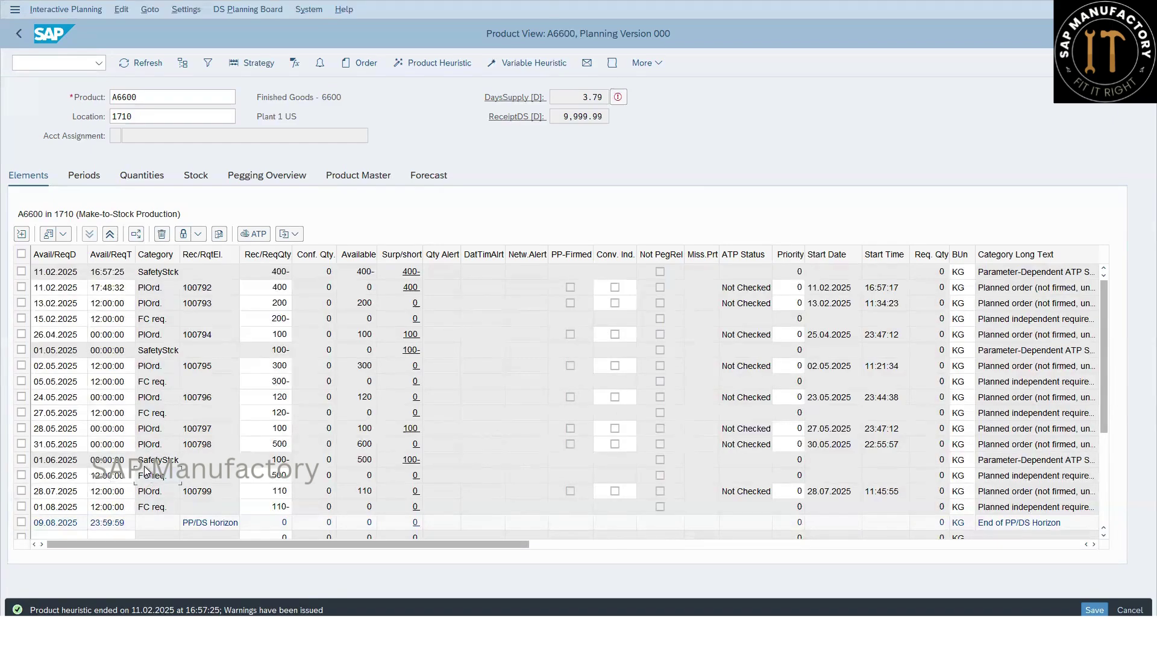
pyautogui.click(1126, 638)
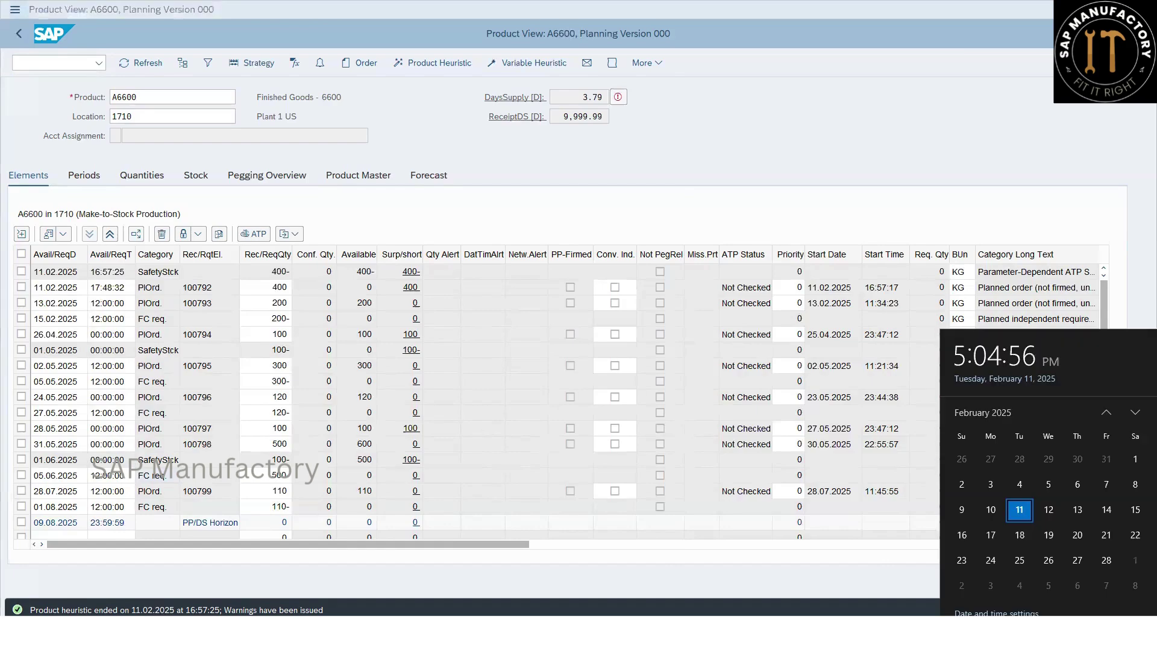
pyautogui.click(1135, 414)
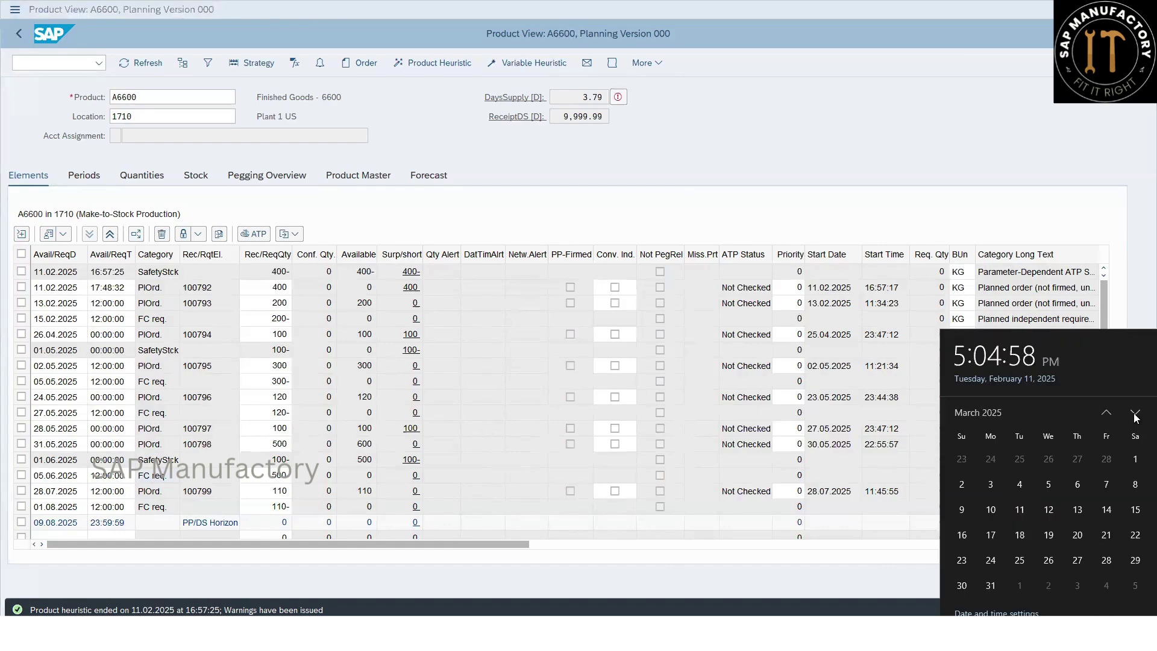
pyautogui.click(1134, 414)
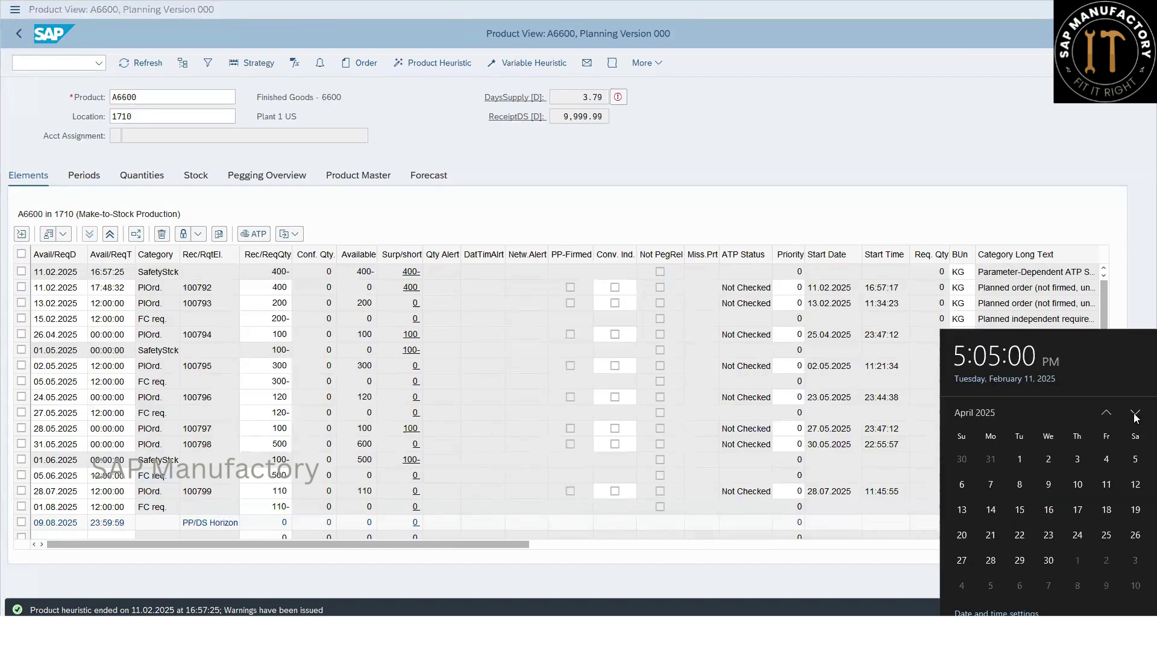
pyautogui.click(1135, 414)
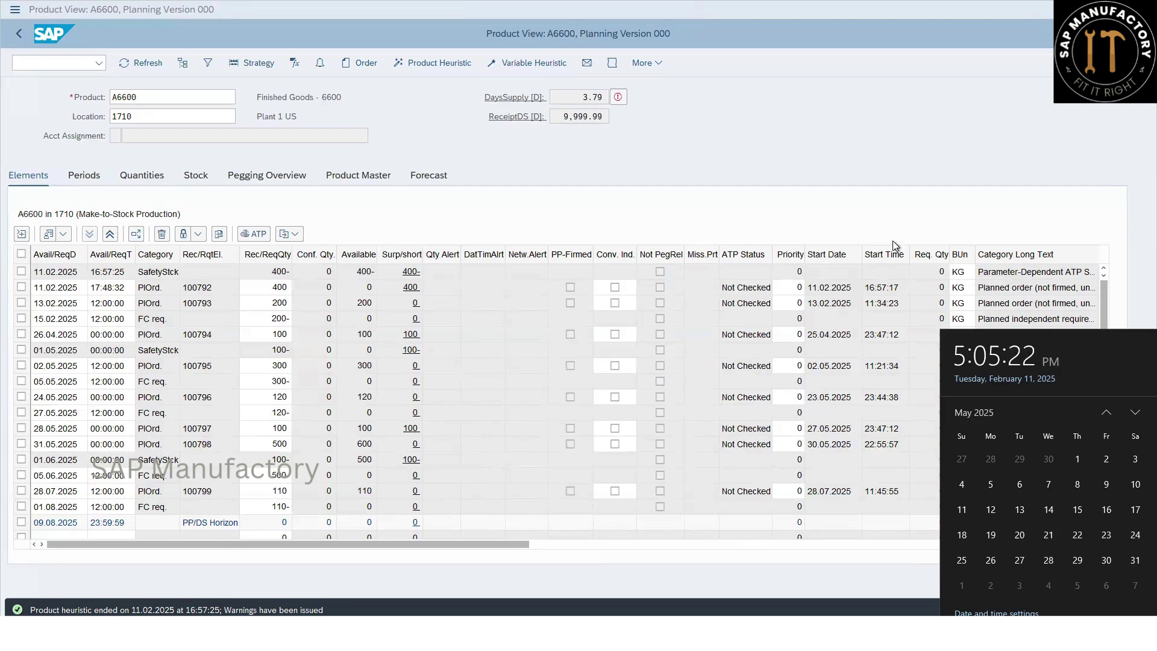
pyautogui.click(901, 183)
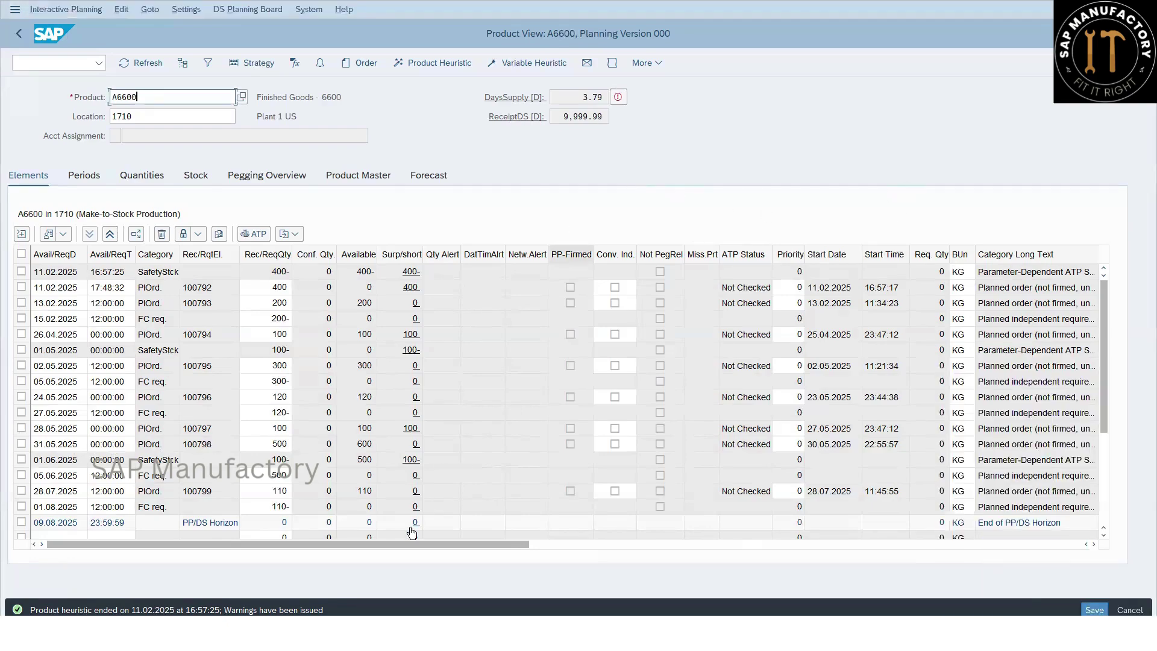
# Switch to the initial Change Material screen for material A6600.
pyautogui.click(369, 626)
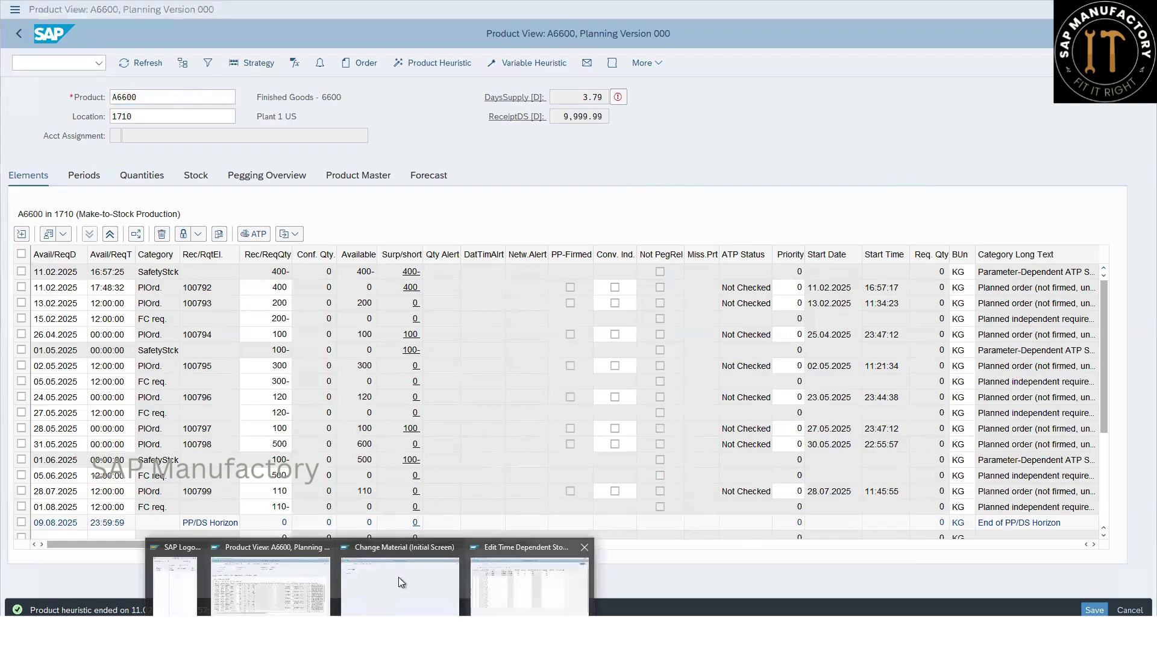
pyautogui.click(381, 589)
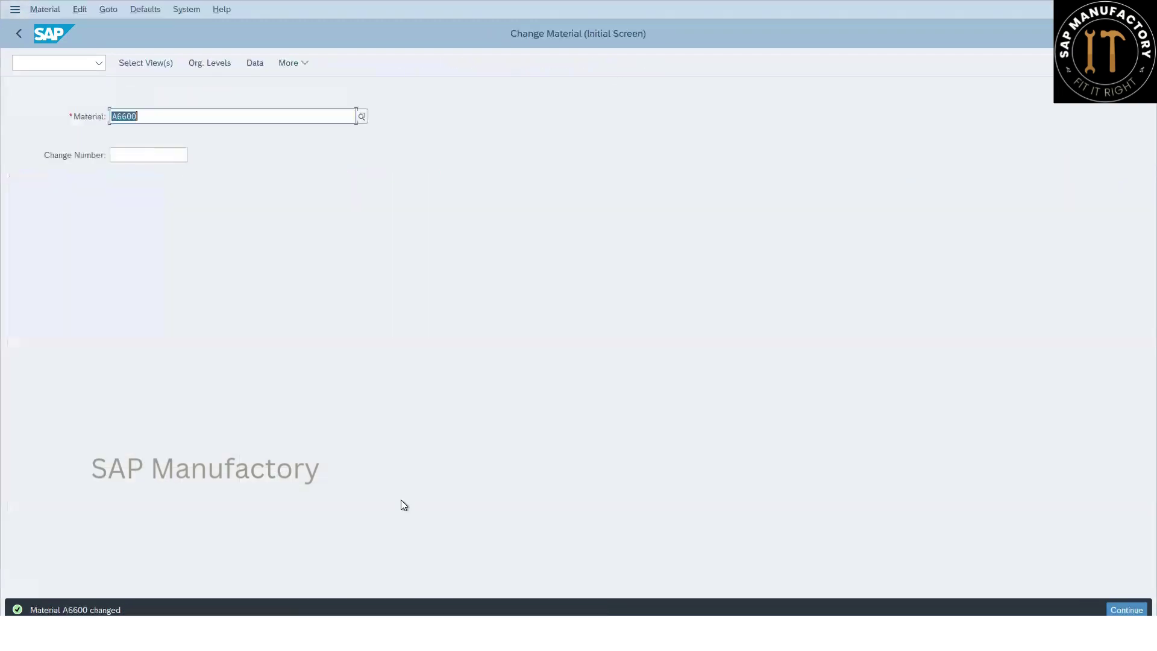